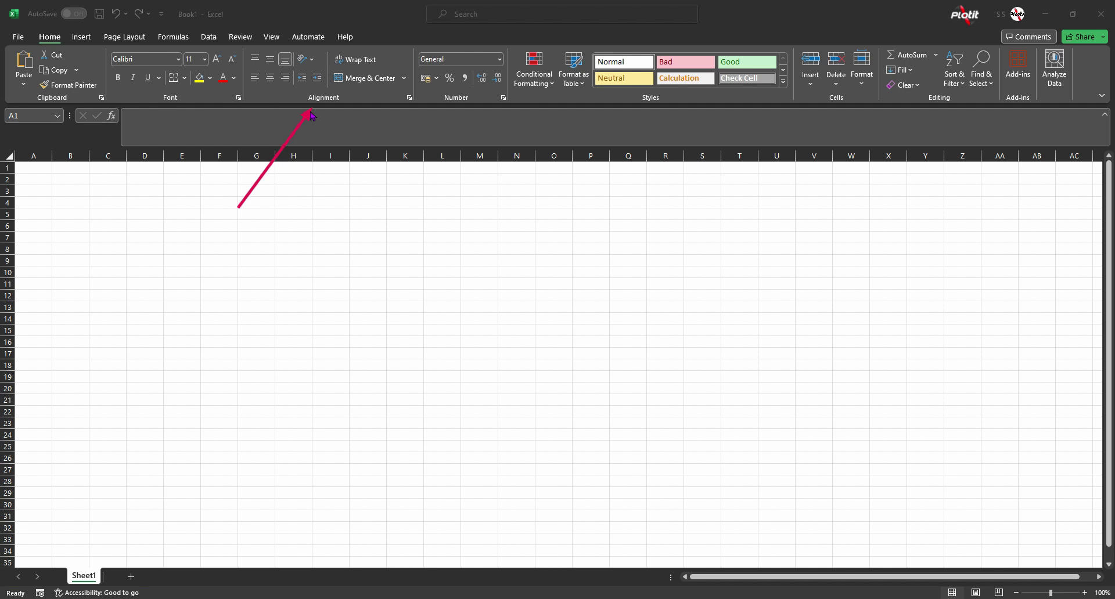
# Step: Enter a one-line self-introduction with the person's name, ending 'I am from kerala', in cell A1
pyautogui.moveTo(321, 39)
pyautogui.mouseDown()
pyautogui.moveTo(381, 97)
pyautogui.moveTo(414, 105)
pyautogui.mouseUp()
pyautogui.click(205, 174)
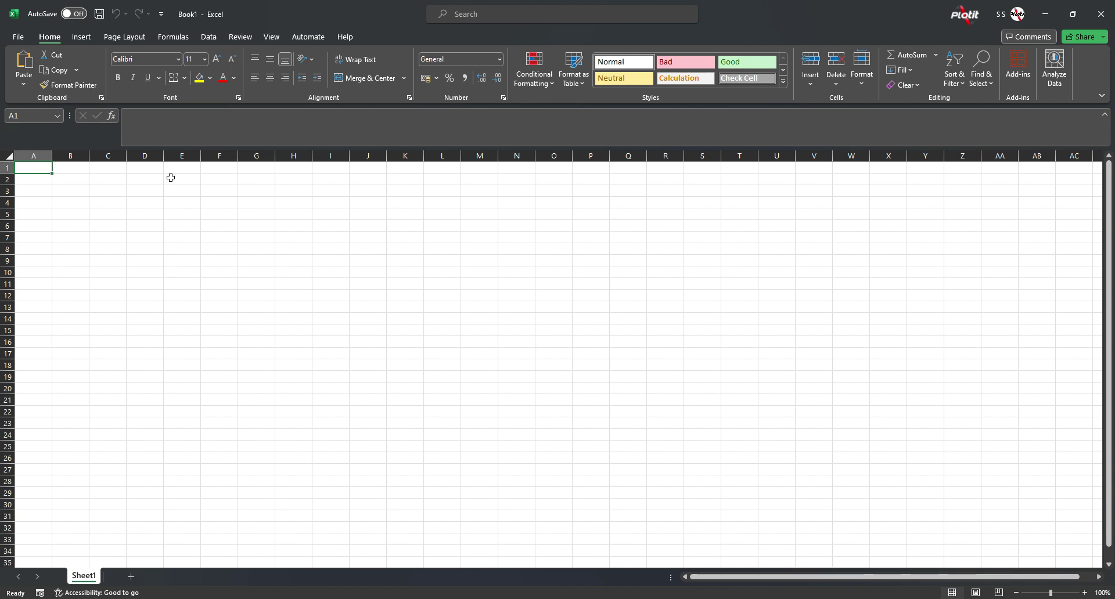
pyautogui.write('My name')
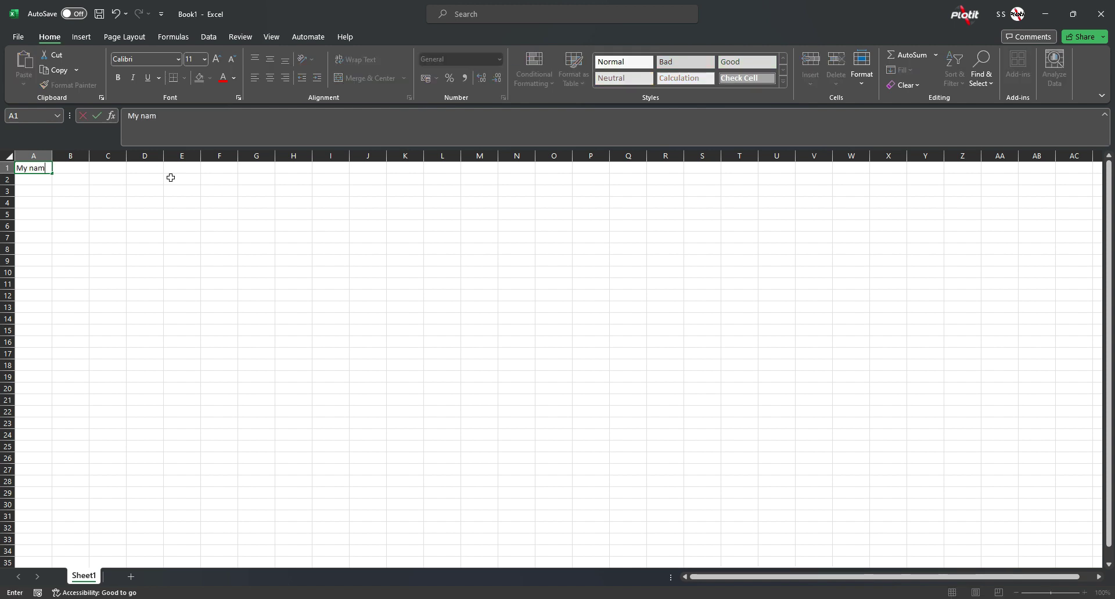
pyautogui.write(' is Paul')
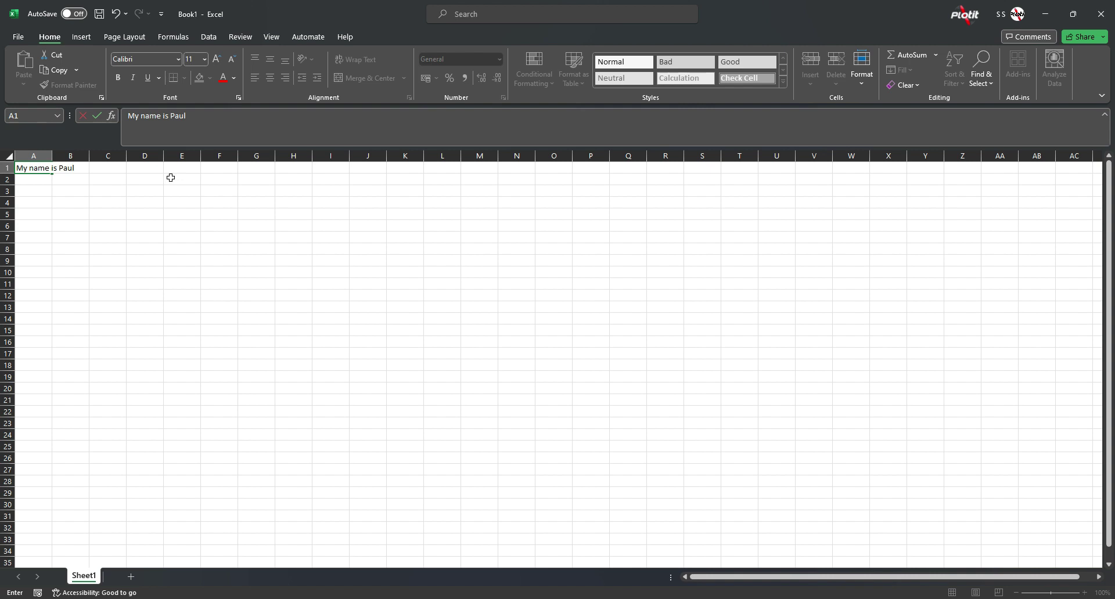
pyautogui.write(' and I am from ')
pyautogui.write('kerala')
pyautogui.press('Return')
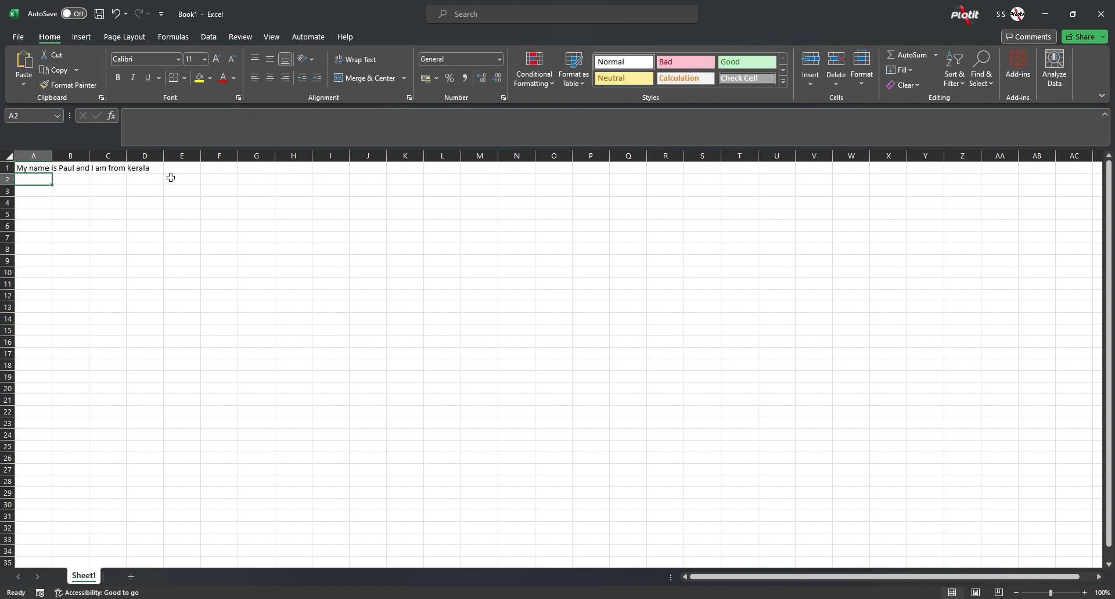
pyautogui.click(37, 168)
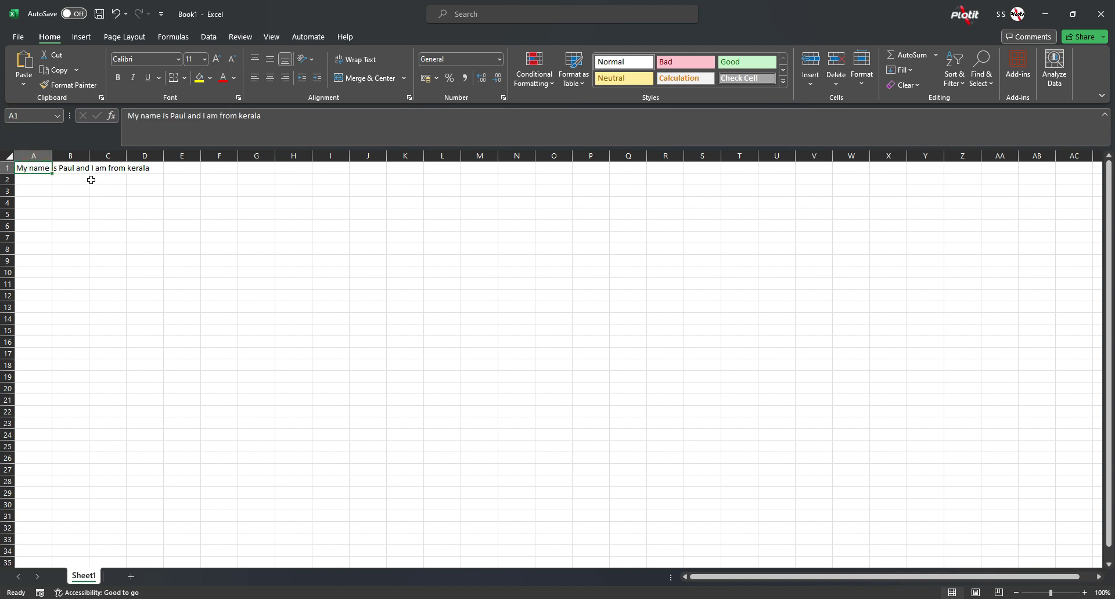
pyautogui.moveTo(109, 214); pyautogui.dragTo(34, 124)
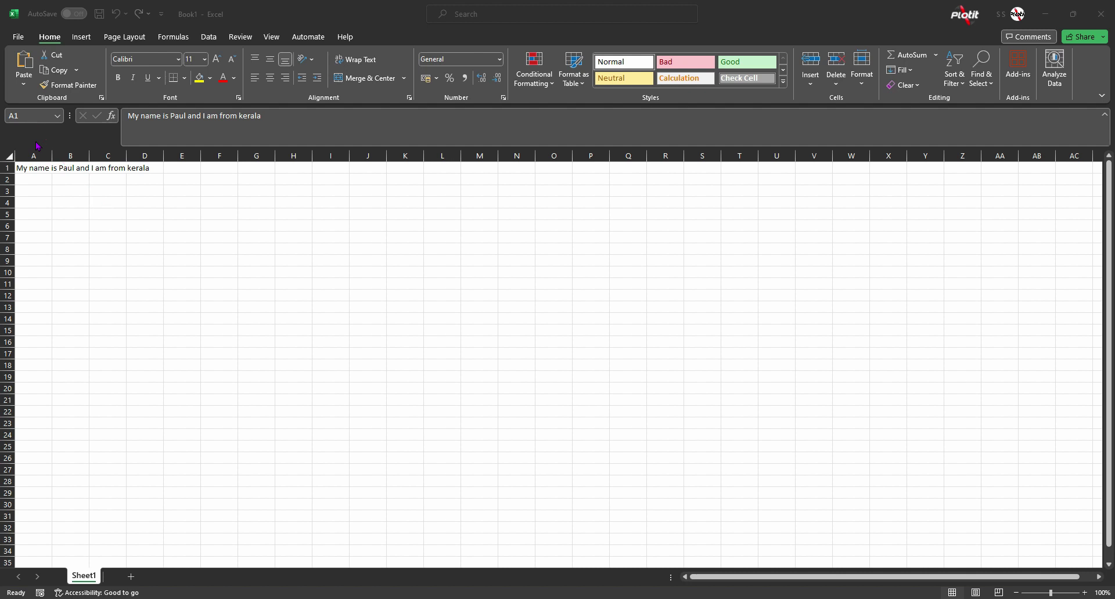
pyautogui.click(38, 168)
pyautogui.click(38, 168)
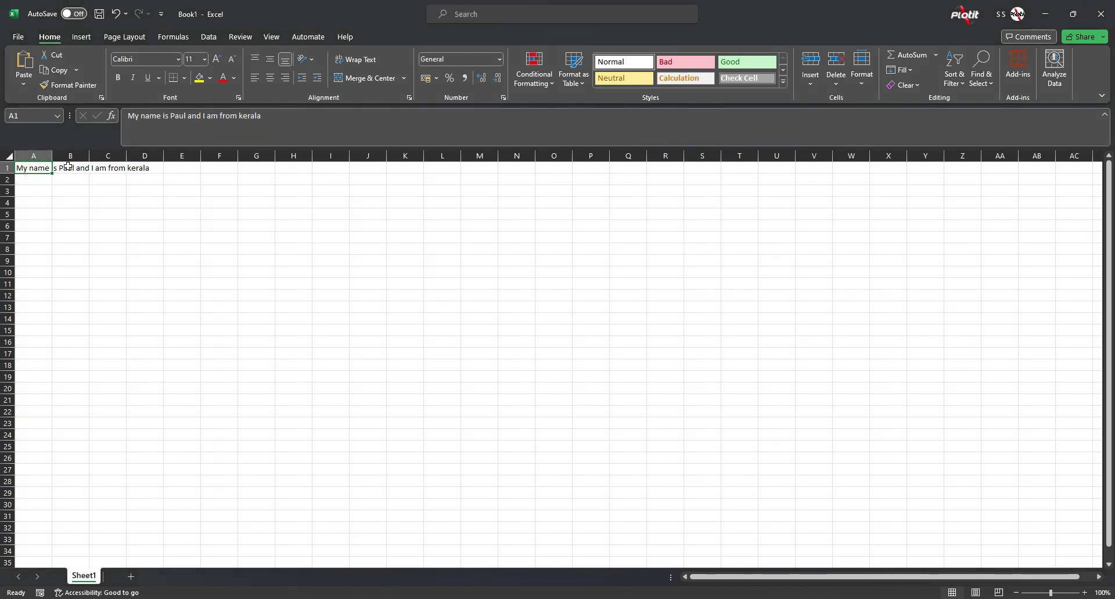
pyautogui.click(65, 168)
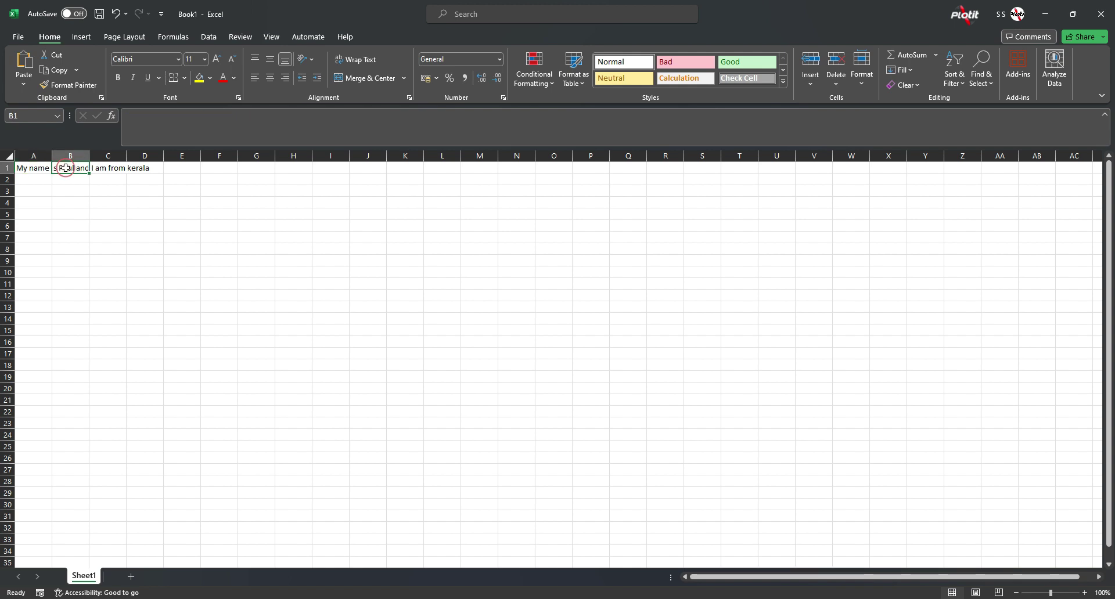
pyautogui.moveTo(17, 120); pyautogui.dragTo(84, 201)
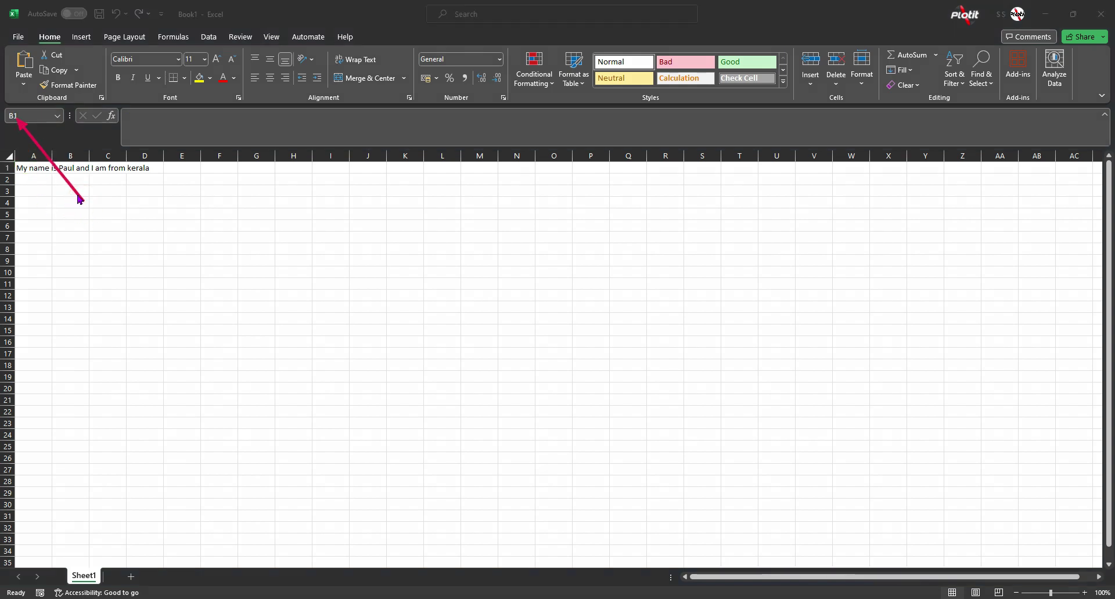
pyautogui.moveTo(83, 200); pyautogui.dragTo(147, 128)
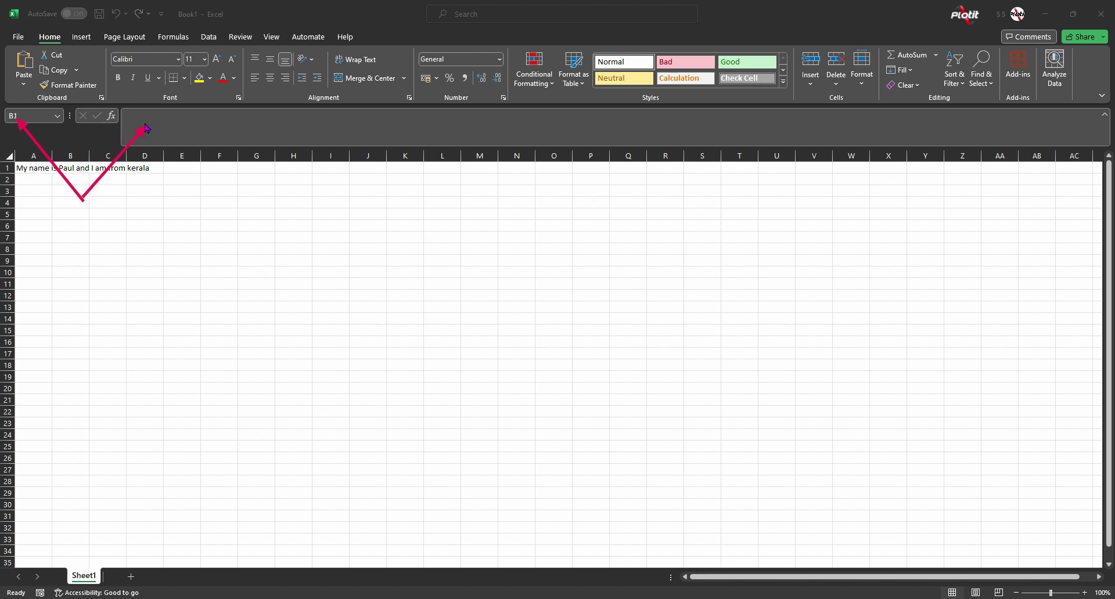
pyautogui.press('Escape')
pyautogui.click(34, 166)
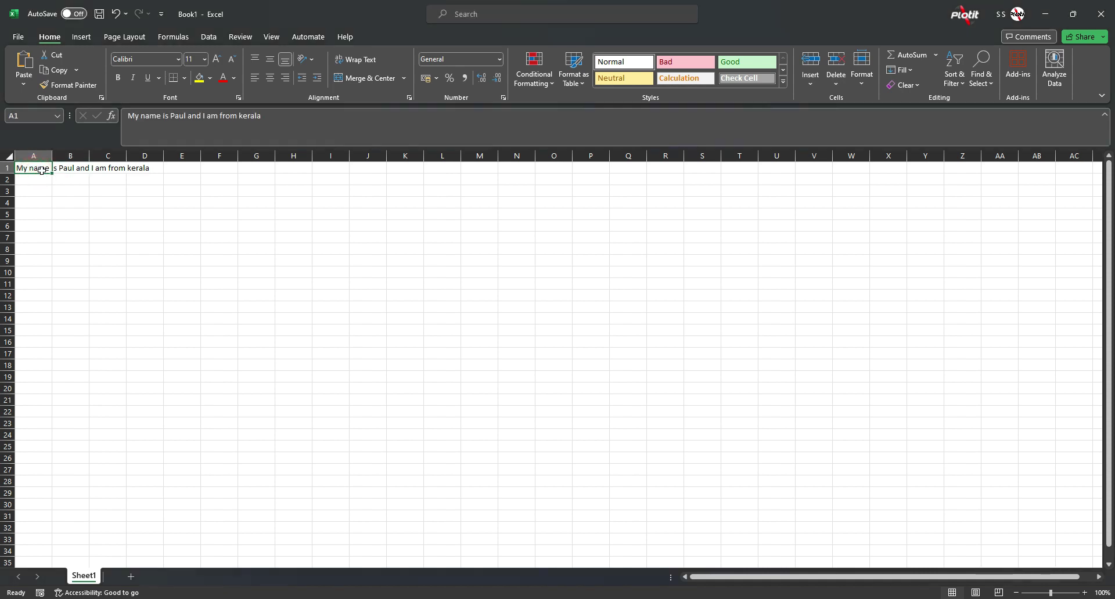
pyautogui.press('Right')
pyautogui.press('Right')
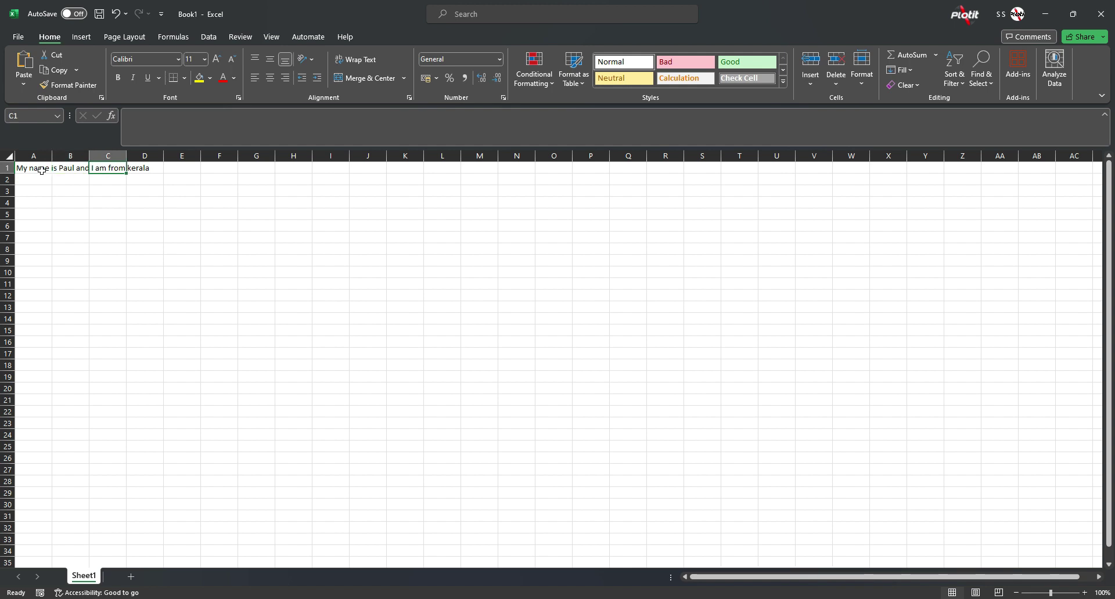
pyautogui.press('Right')
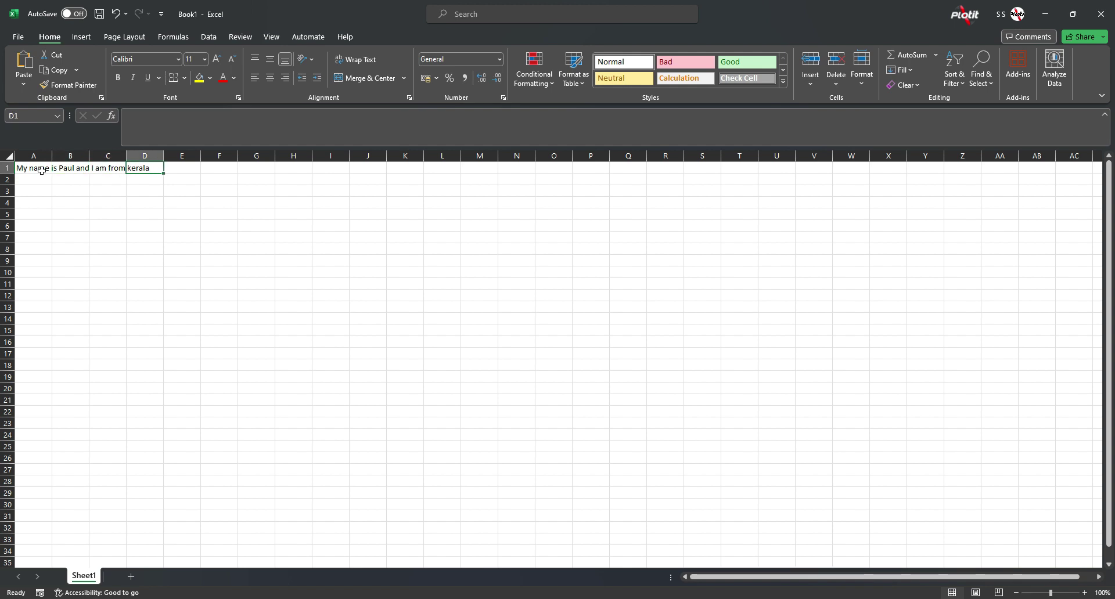
pyautogui.click(42, 170)
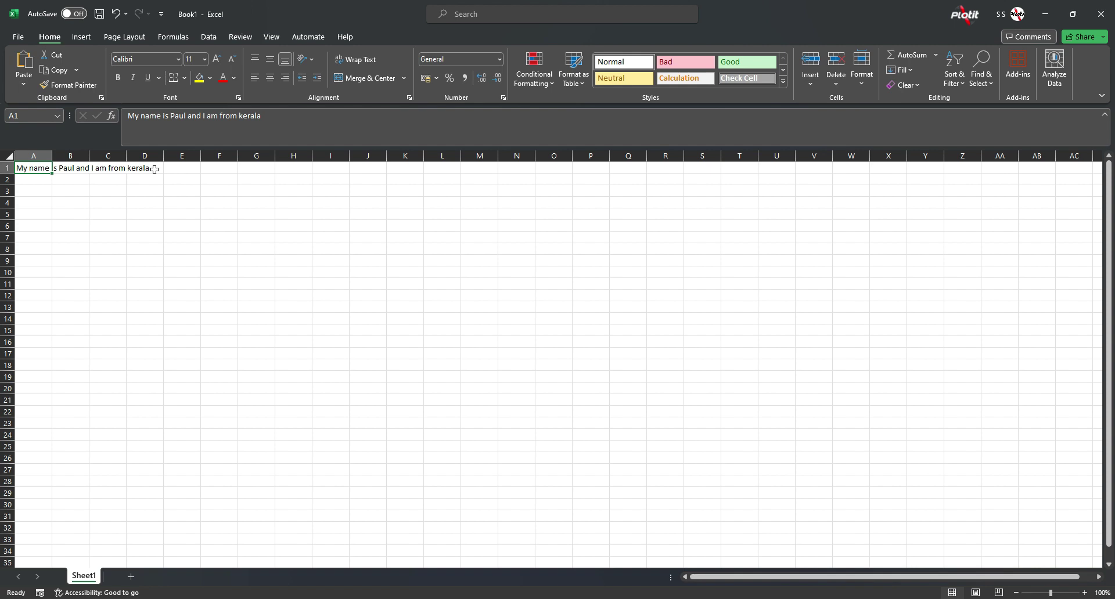
pyautogui.click(72, 169)
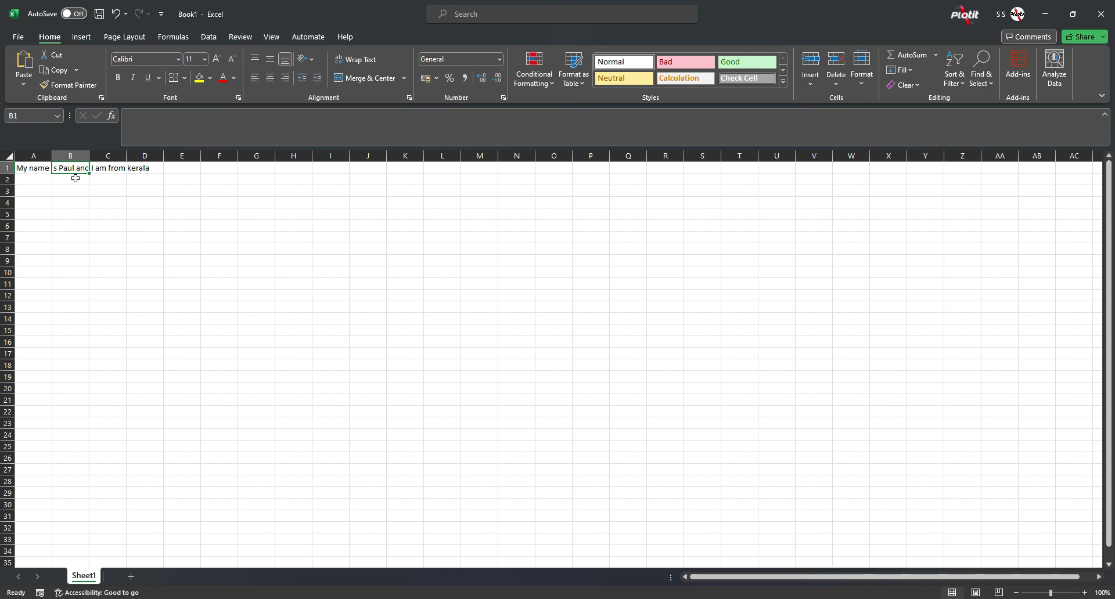
# Step: Enter 'I work in PLOTIT' in B1, then reselect A1 to see its sentence cut off
pyautogui.write('I w')
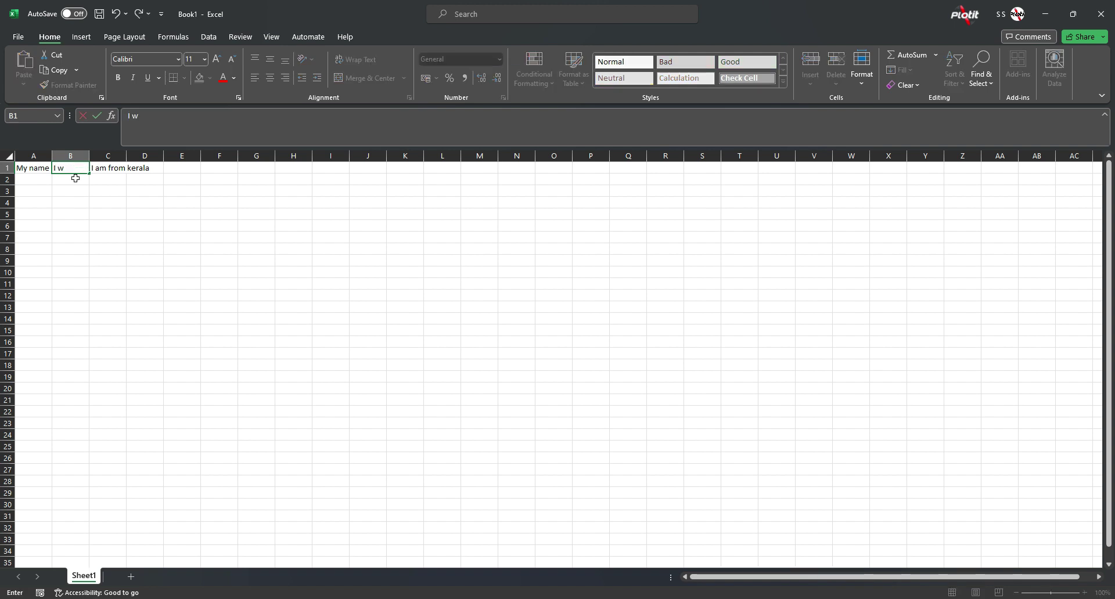
pyautogui.write('ork in')
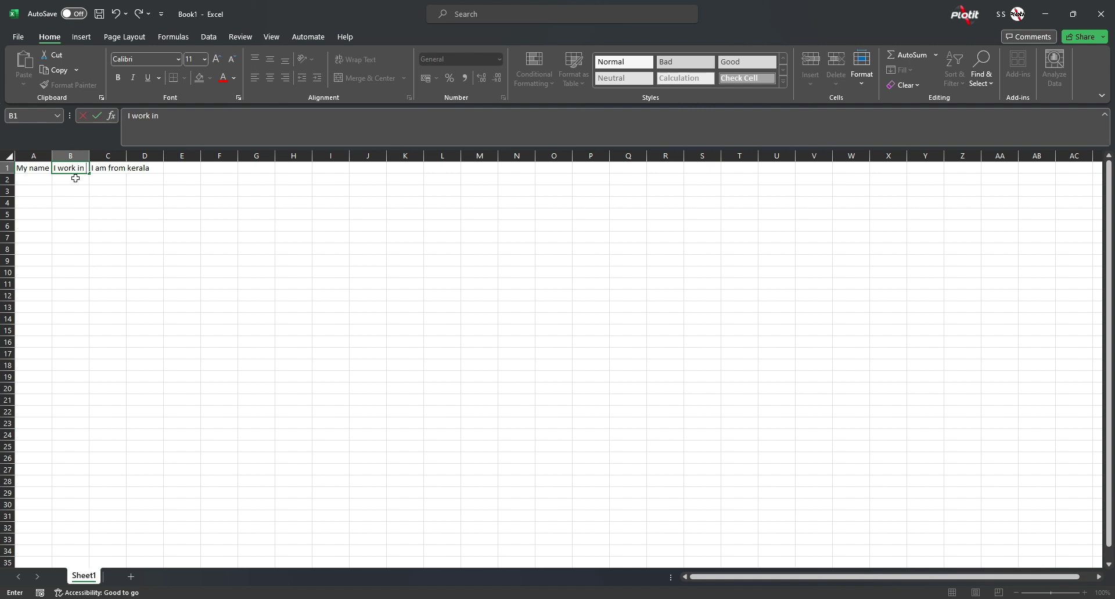
pyautogui.write(' PLOTIT')
pyautogui.press('Return')
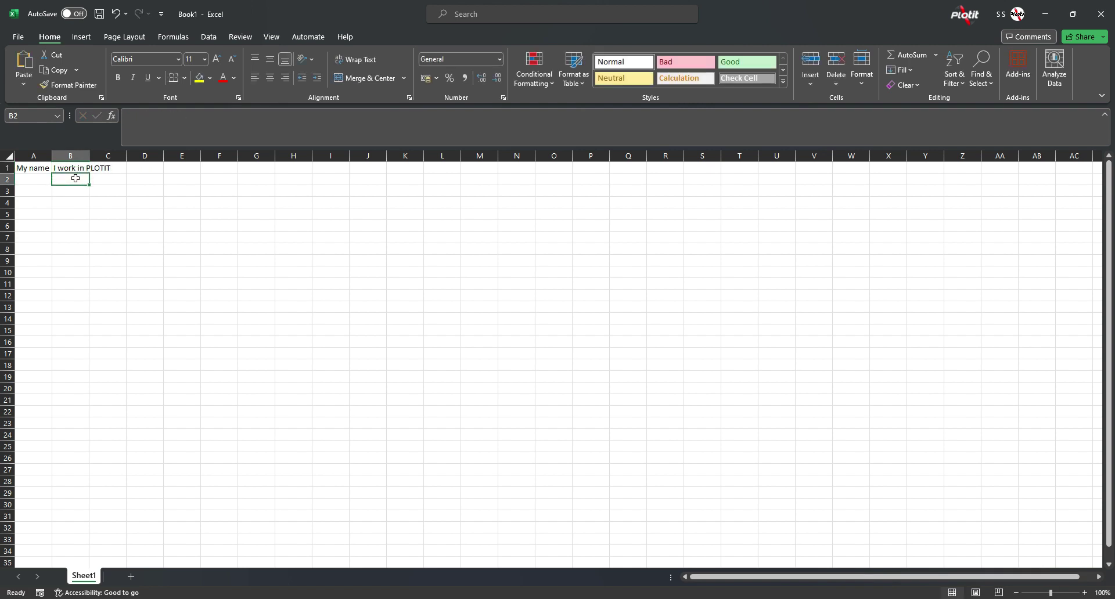
pyautogui.press('Up')
pyautogui.press('Left')
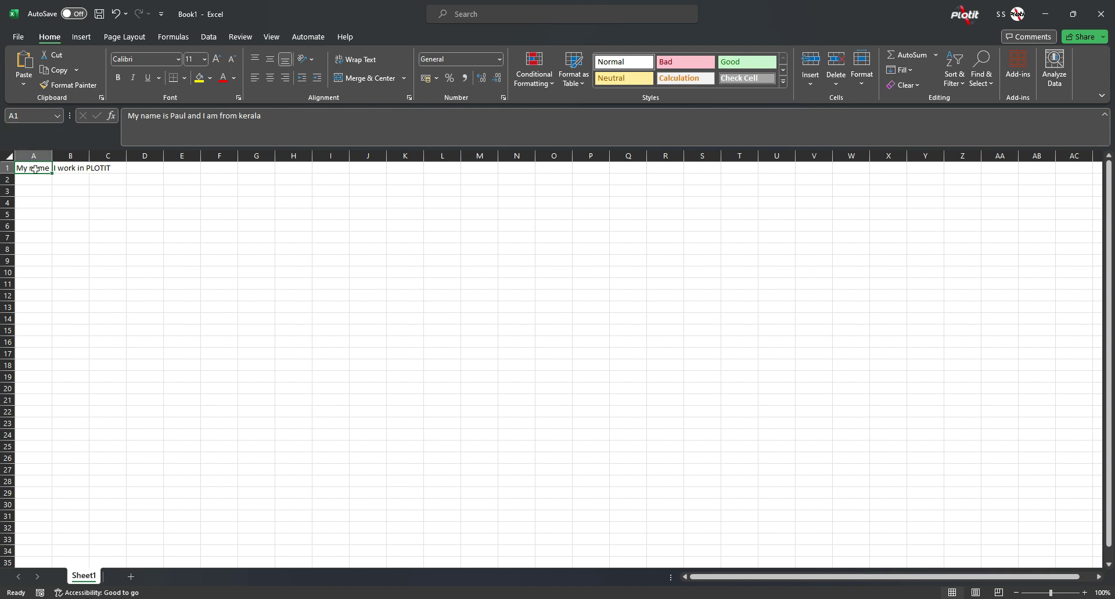
pyautogui.click(55, 191)
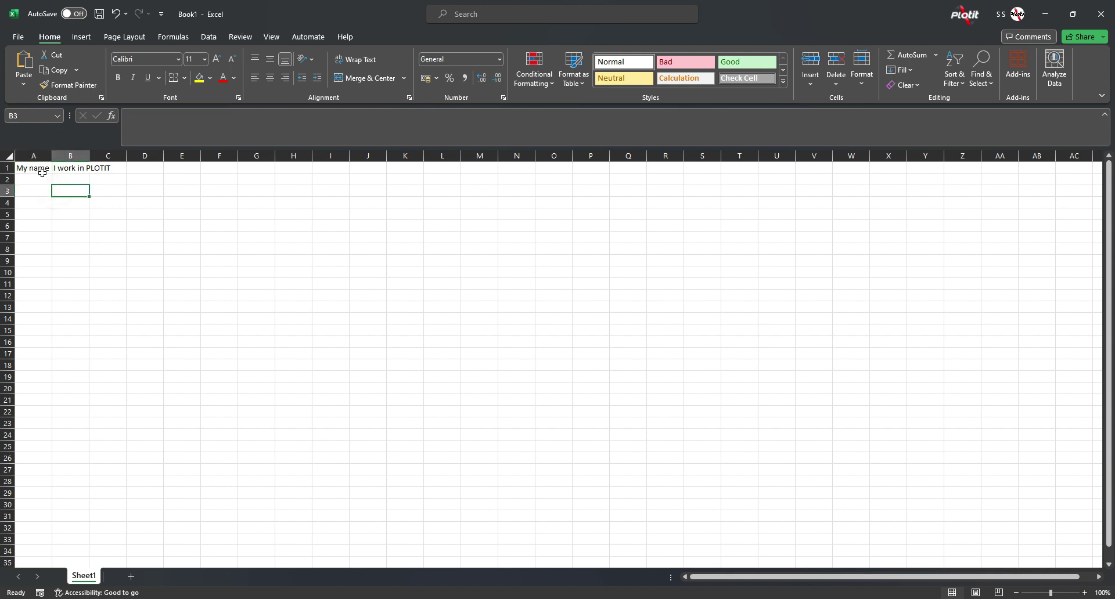
pyautogui.click(41, 169)
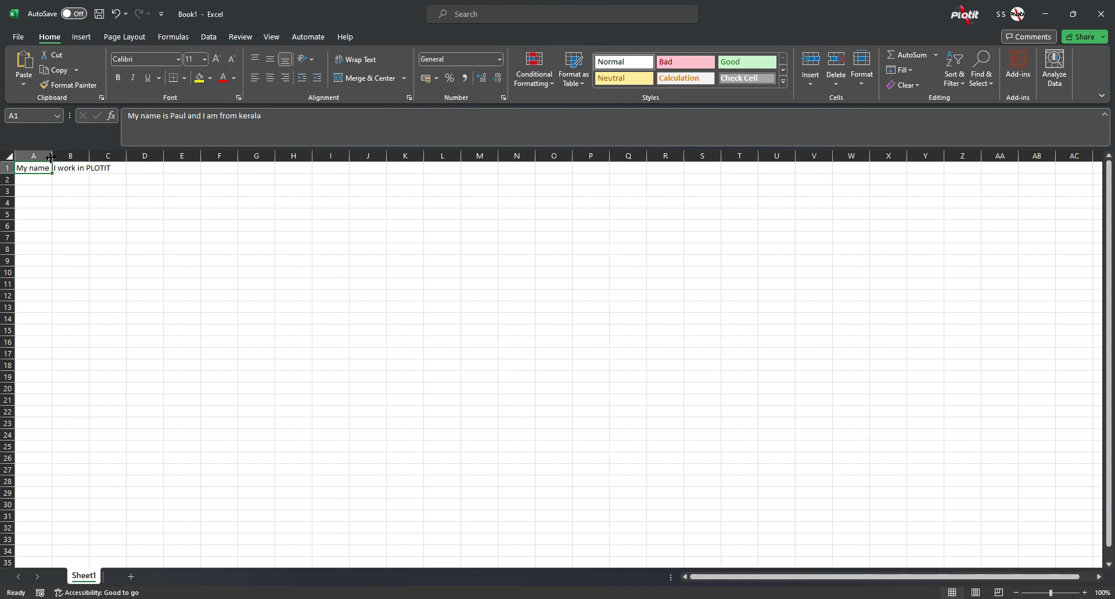
# Step: Widen column A to fit the sentence, then undo that widening from B1 with Ctrl+Z
pyautogui.click(34, 155)
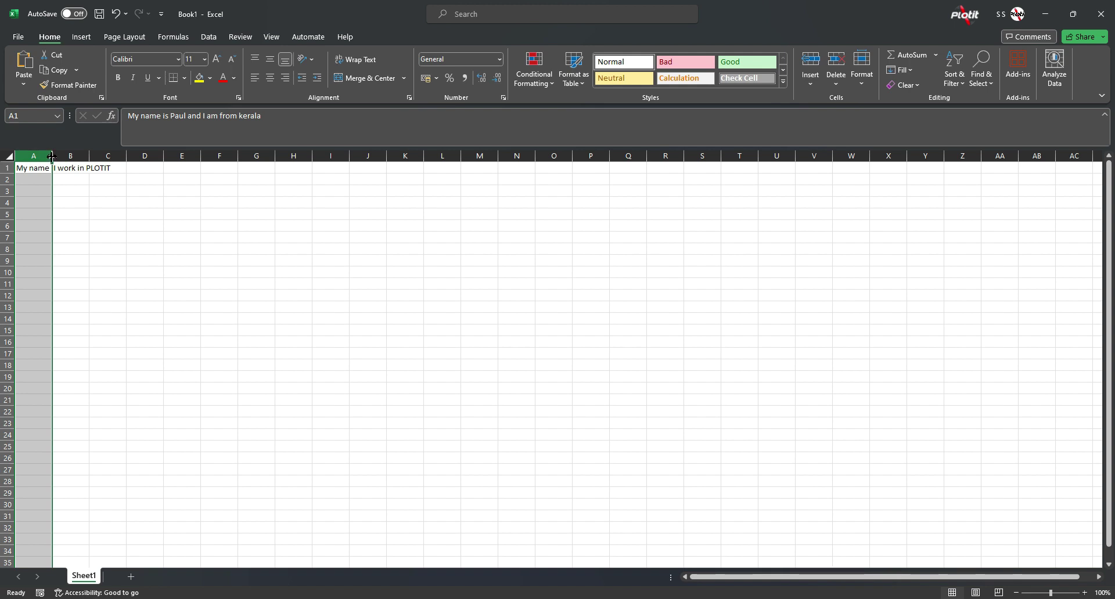
pyautogui.moveTo(52, 156)
pyautogui.mouseDown()
pyautogui.moveTo(137, 155)
pyautogui.moveTo(293, 180)
pyautogui.moveTo(402, 174)
pyautogui.moveTo(331, 174)
pyautogui.mouseUp()
pyautogui.click(92, 195)
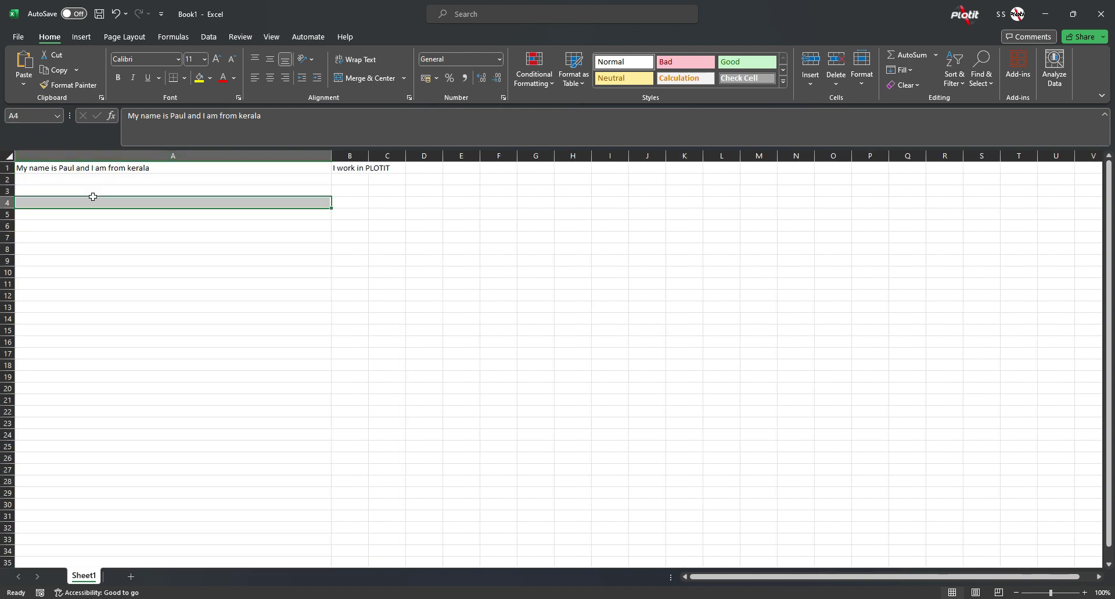
pyautogui.click(88, 169)
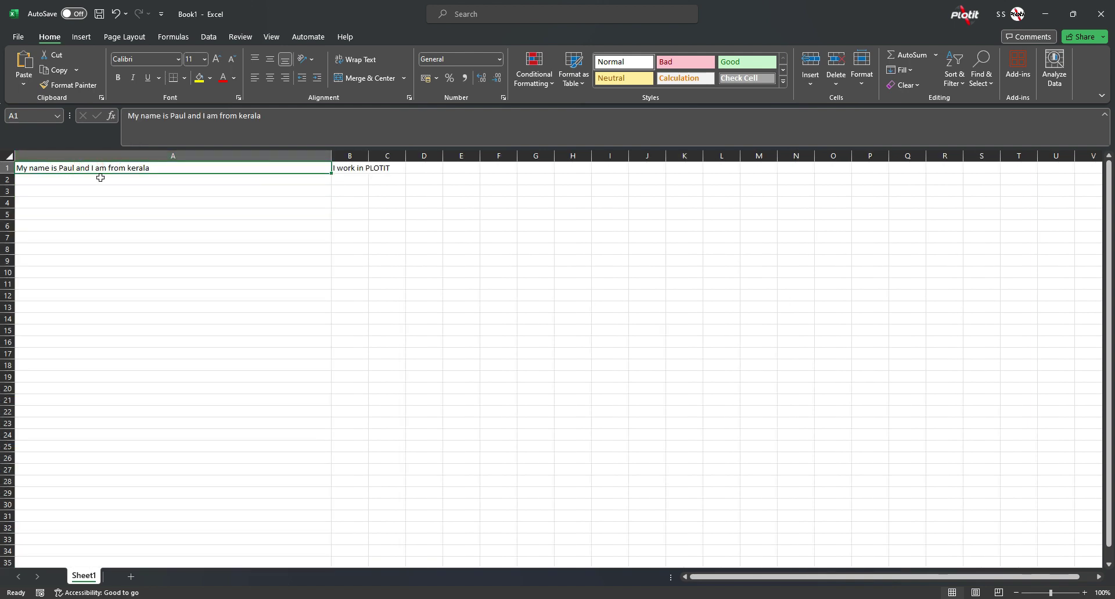
pyautogui.click(344, 169)
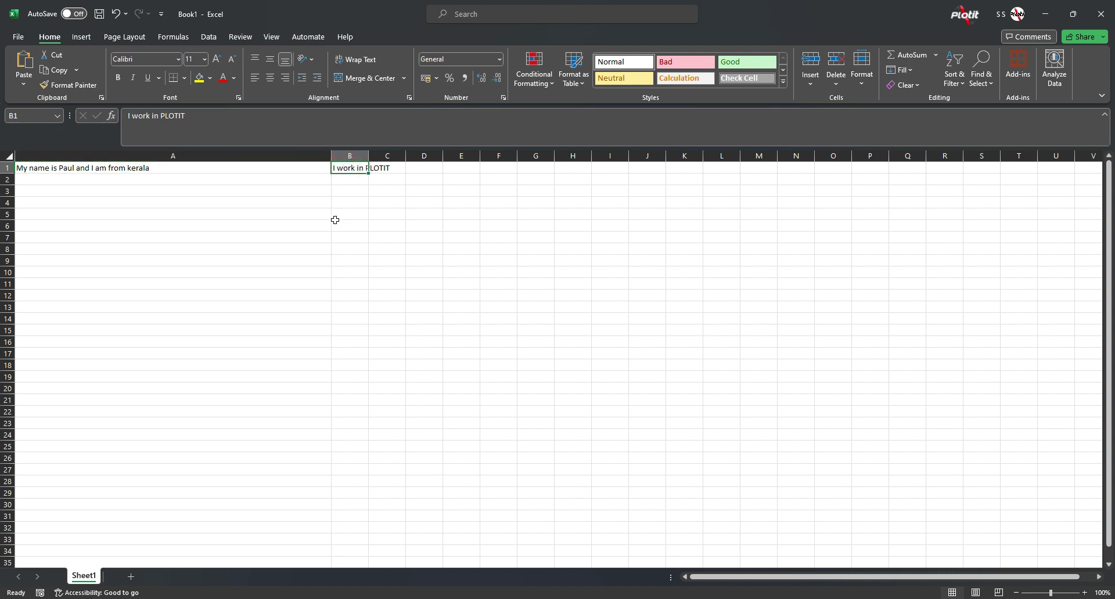
pyautogui.hotkey('ctrl', 'z')
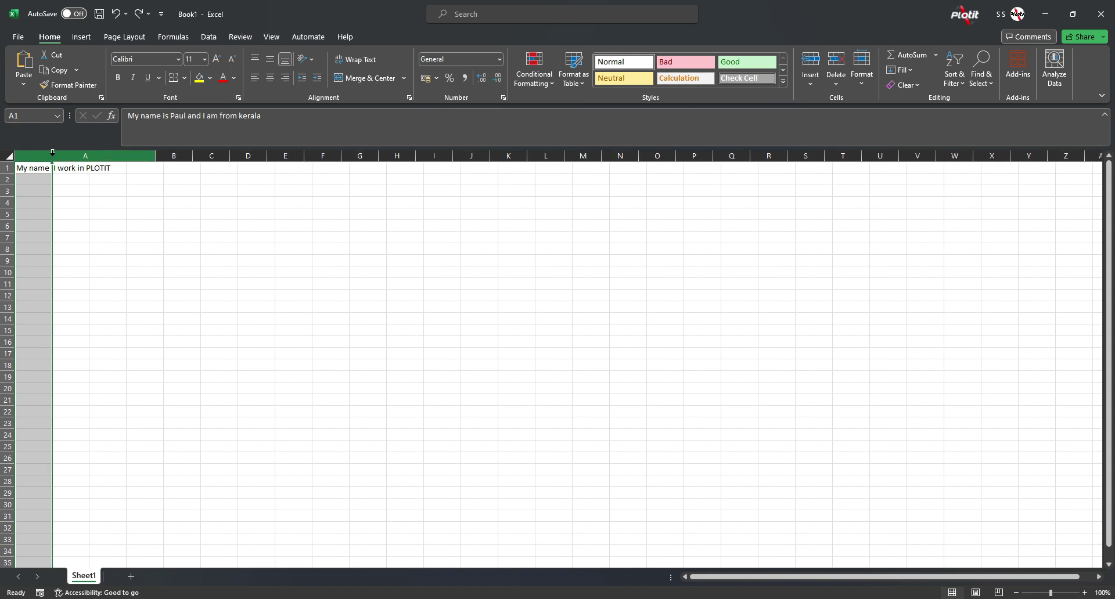
pyautogui.doubleClick(52, 155)
pyautogui.click(35, 171)
pyautogui.click(36, 170)
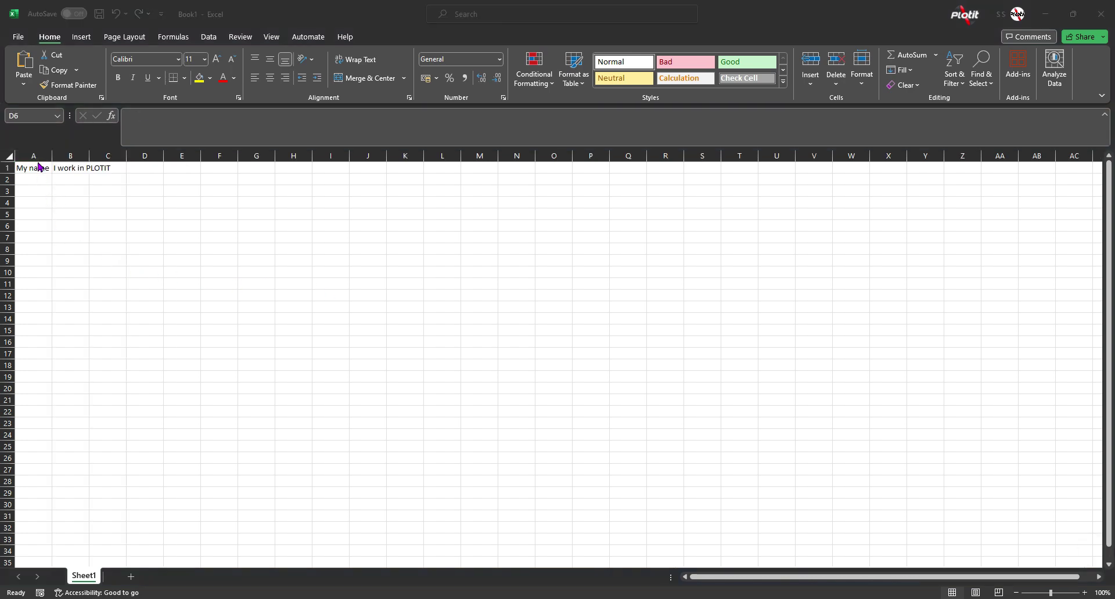
# Step: Set column A's width to 25 through the Column Width setting
pyautogui.click(37, 165)
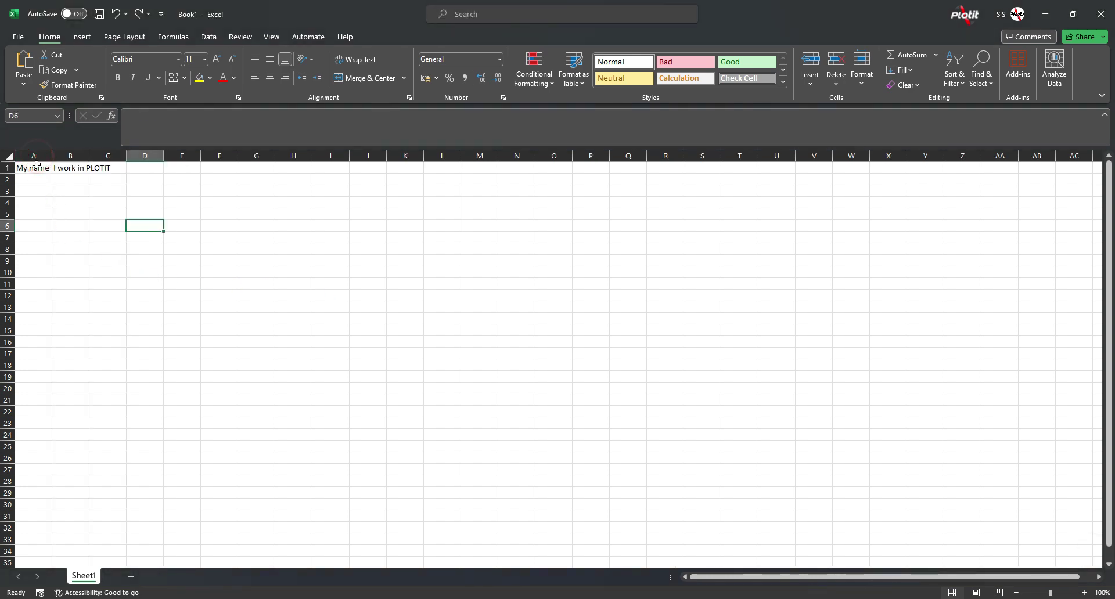
pyautogui.click(38, 155)
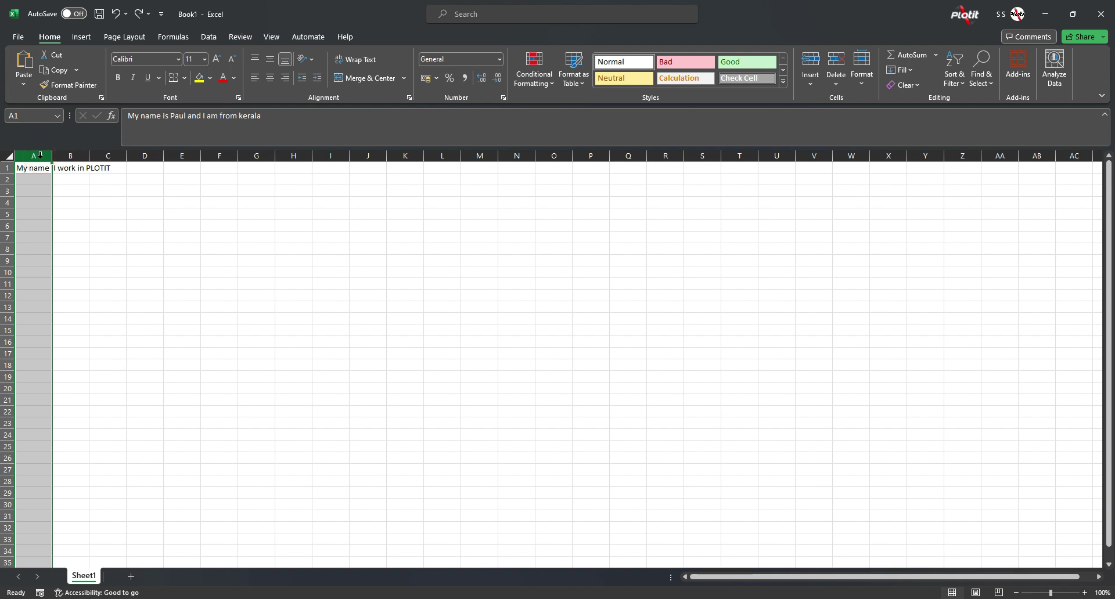
pyautogui.rightClick(41, 156)
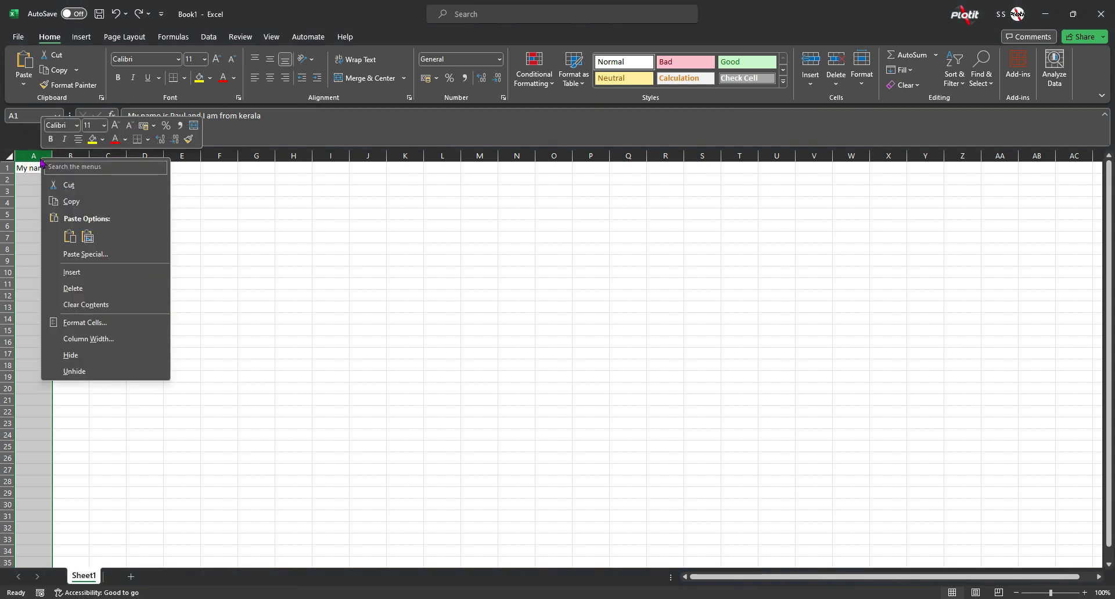
pyautogui.click(107, 343)
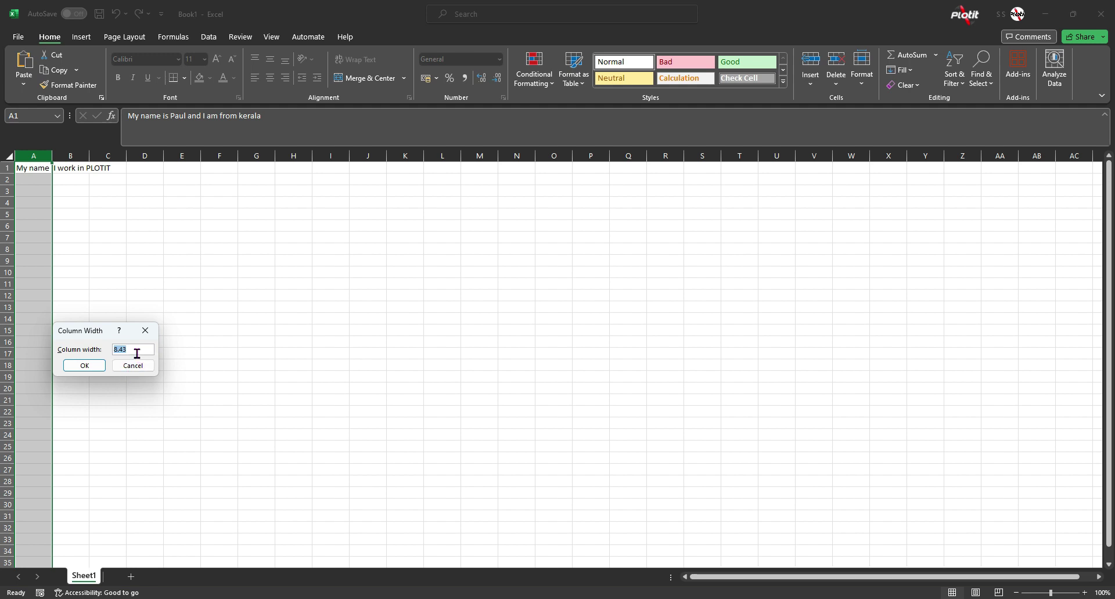
pyautogui.write('25')
pyautogui.click(84, 365)
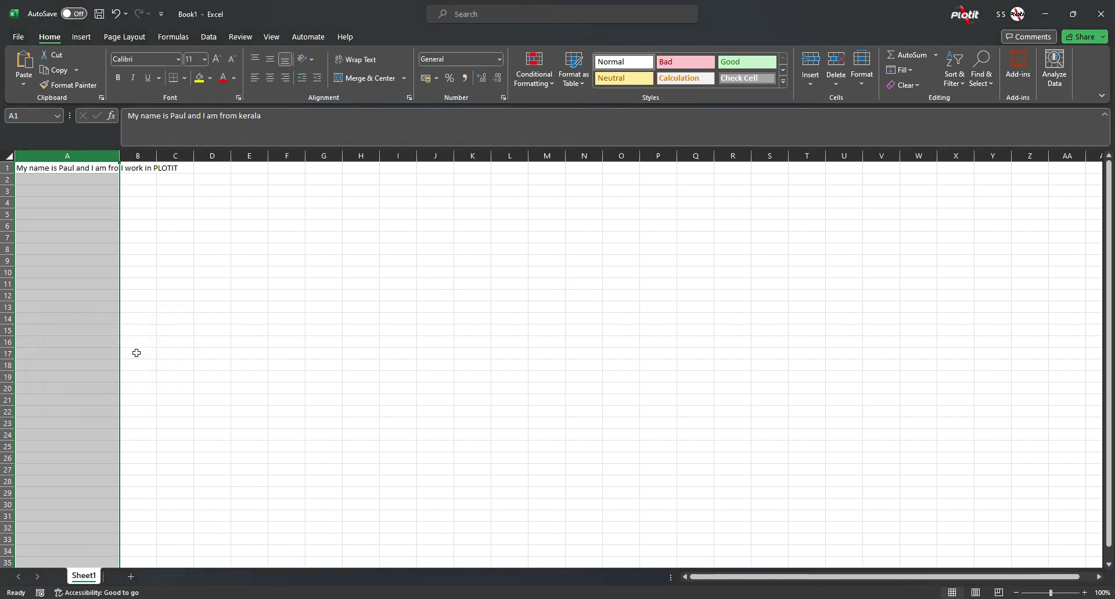
# Step: Change column A's width to 35 so A1's whole sentence shows
pyautogui.rightClick(94, 155)
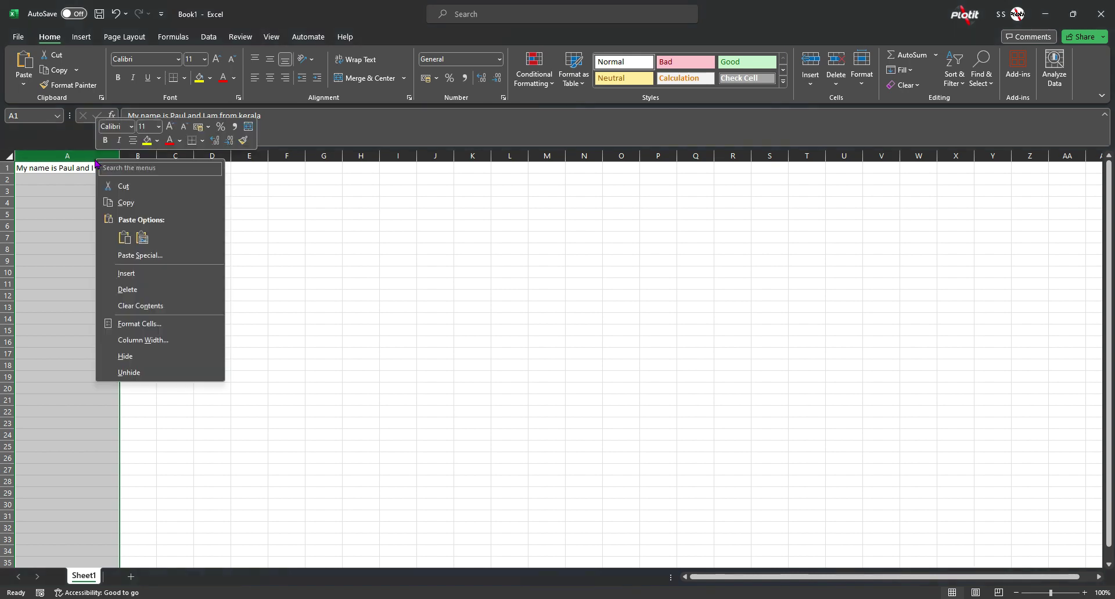
pyautogui.click(153, 340)
pyautogui.write('35')
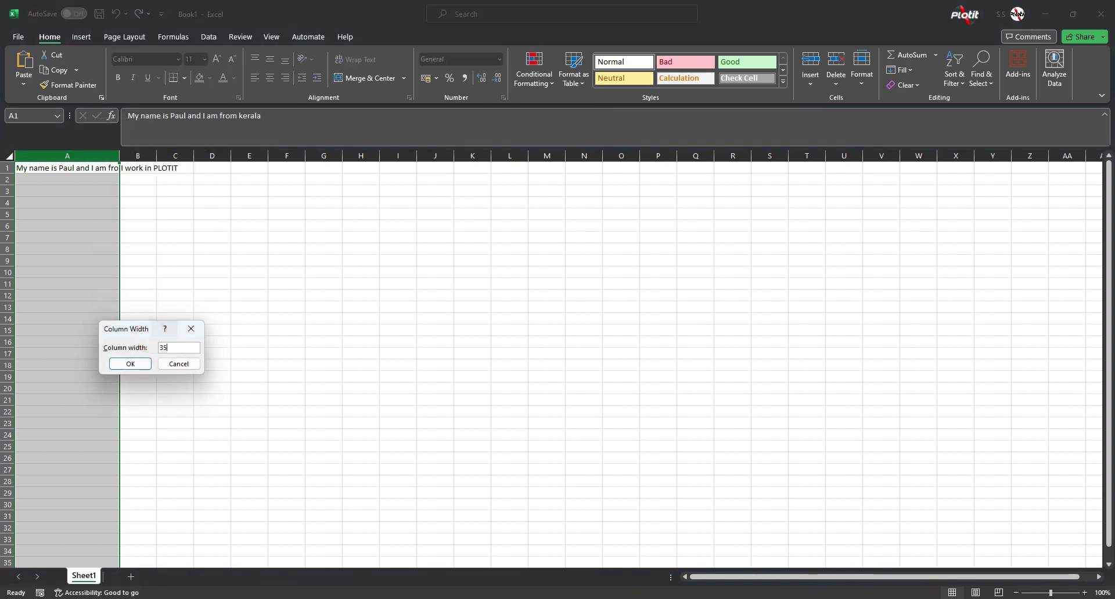
pyautogui.press('Return')
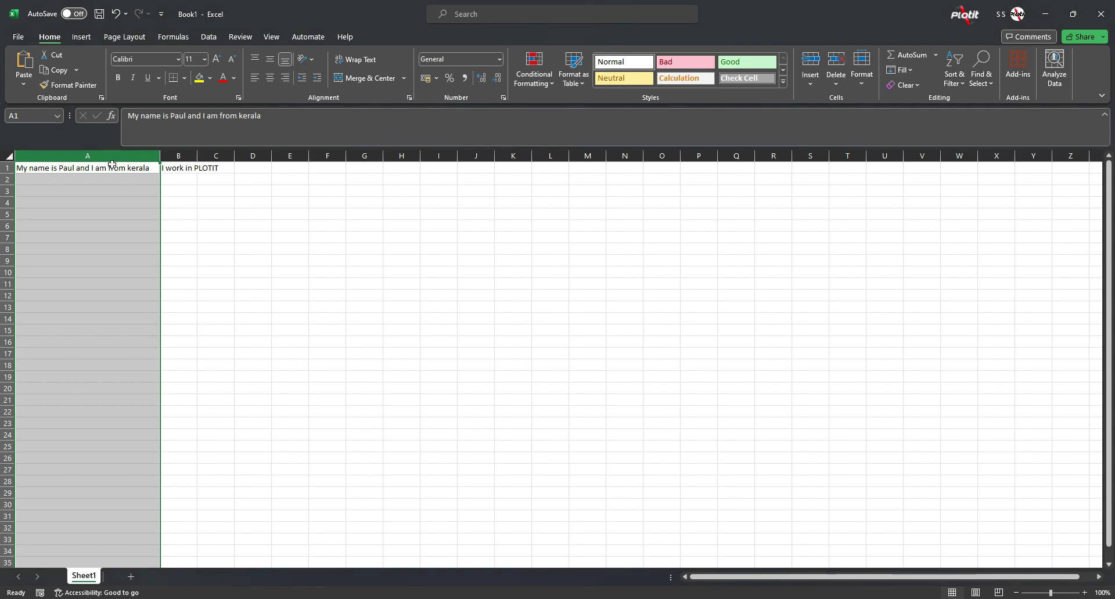
pyautogui.click(8, 179)
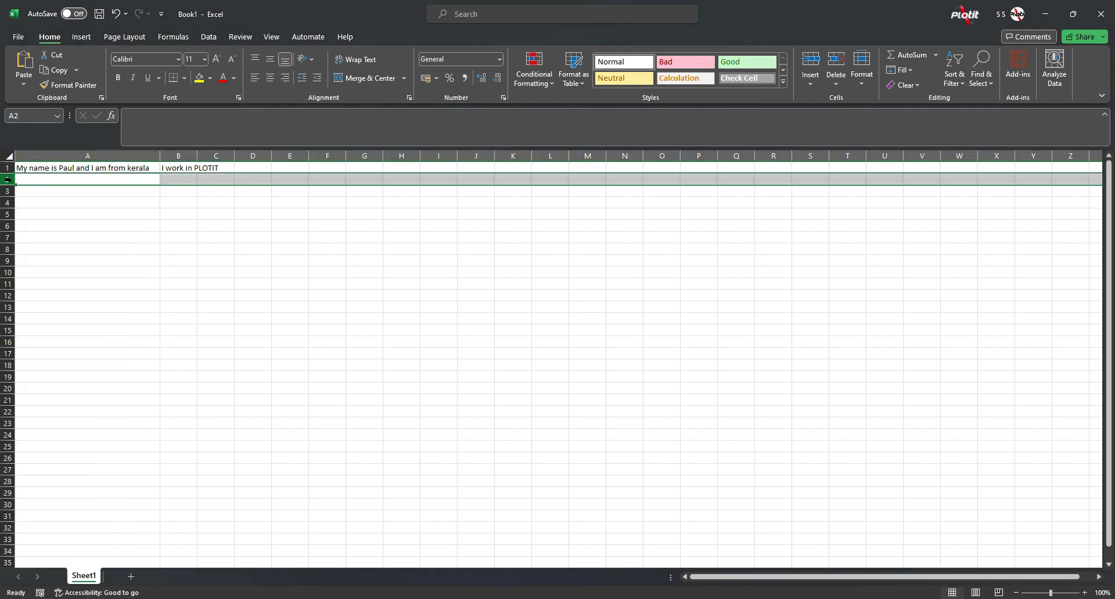
pyautogui.rightClick(9, 179)
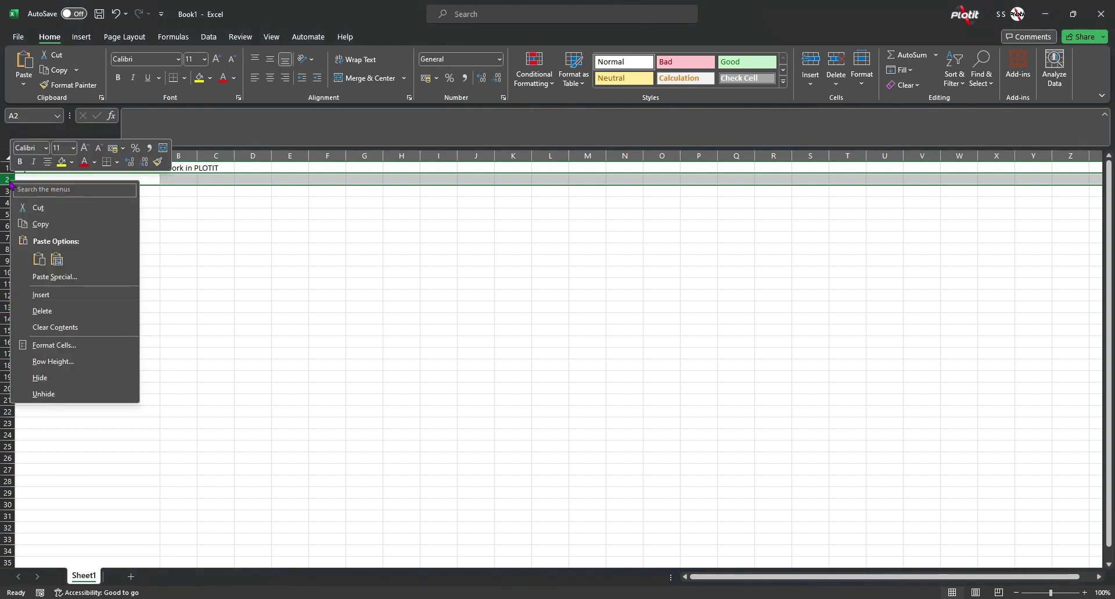
pyautogui.click(54, 362)
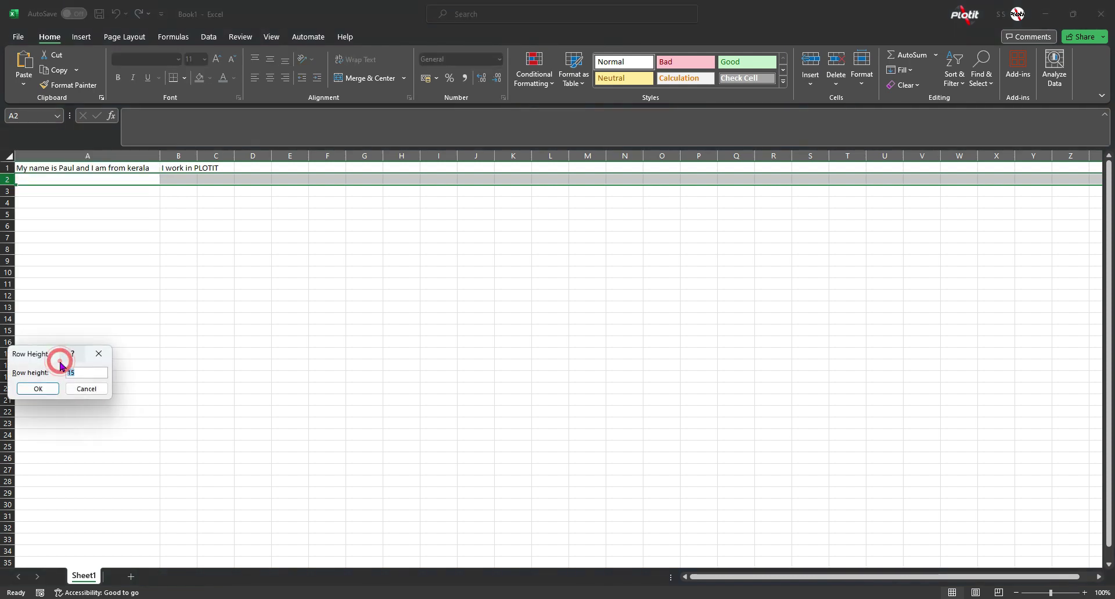
pyautogui.press('Return')
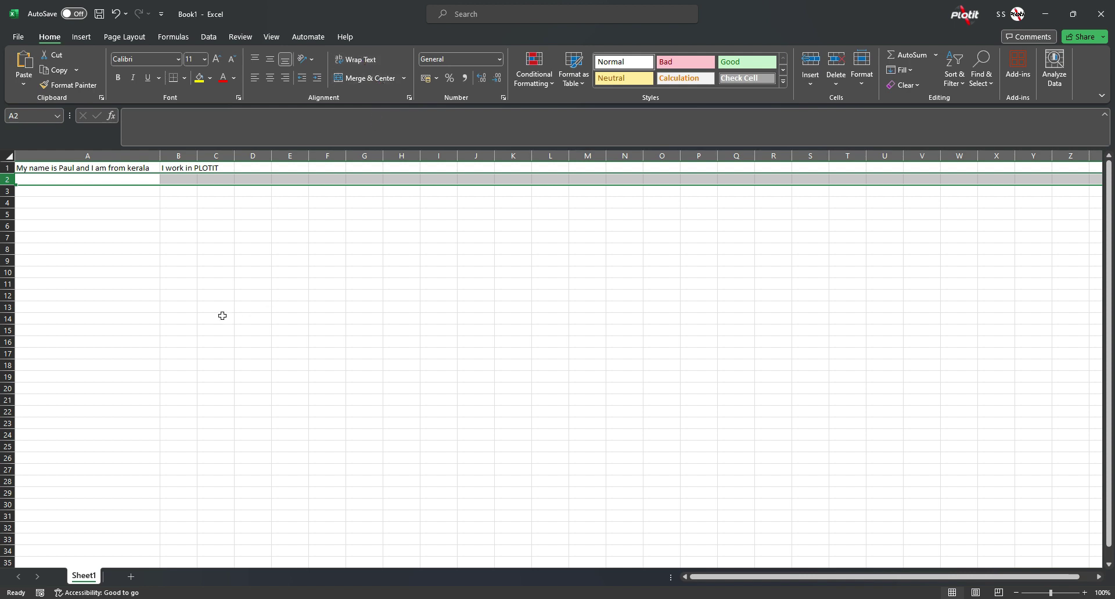
# Step: Undo both column A width changes, then inspect A1's sentence text in the formula bar
pyautogui.hotkey('ctrl', 'z')
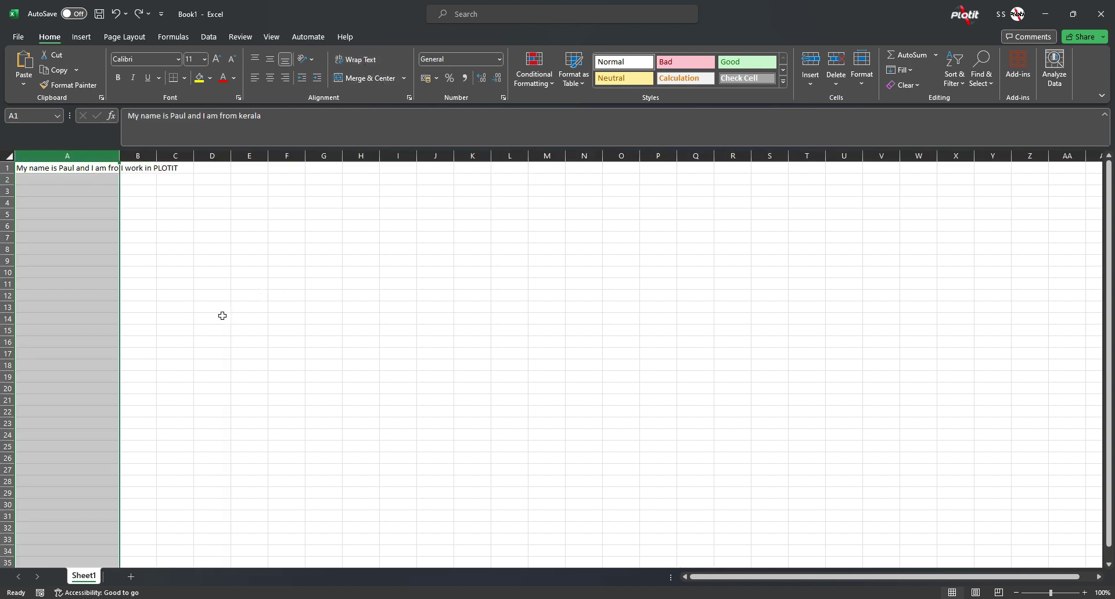
pyautogui.hotkey('ctrl', 'z')
pyautogui.click(63, 192)
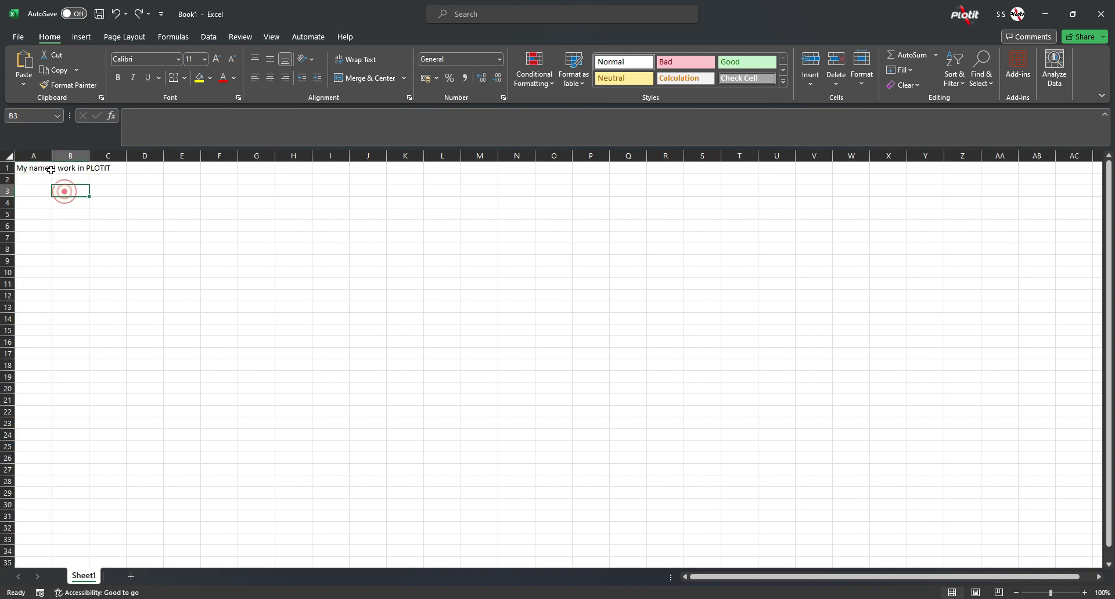
pyautogui.click(41, 167)
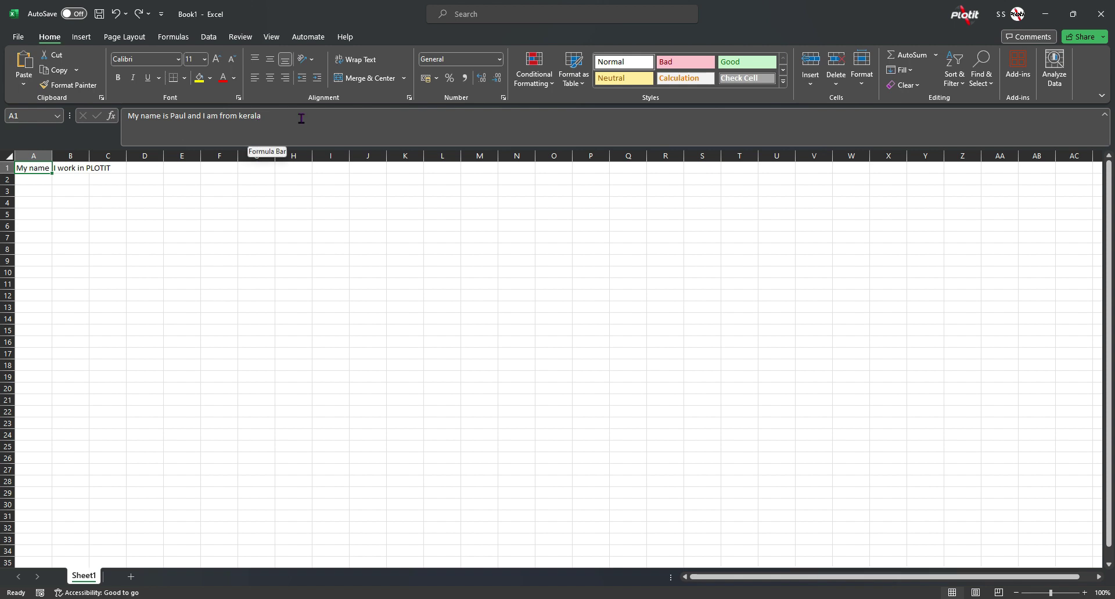
pyautogui.moveTo(301, 117); pyautogui.dragTo(98, 120)
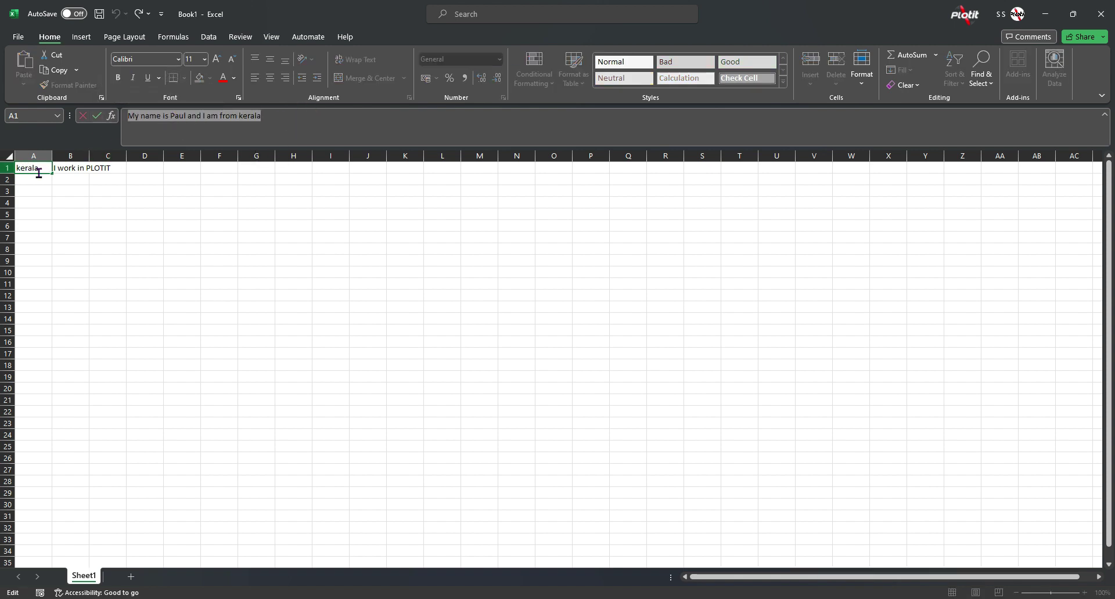
pyautogui.click(45, 190)
pyautogui.click(30, 170)
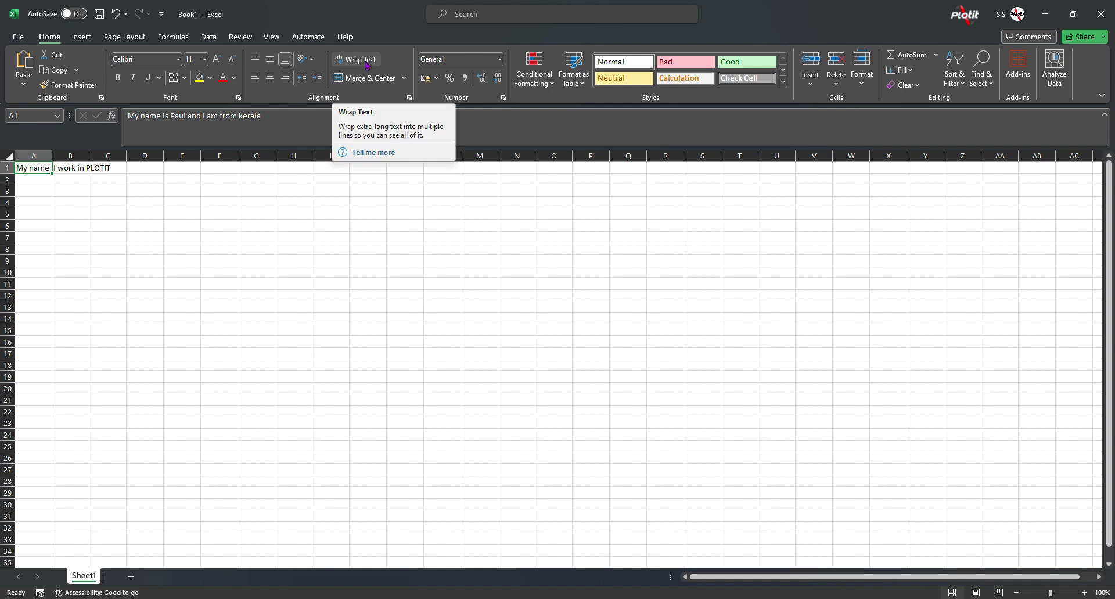
pyautogui.click(366, 65)
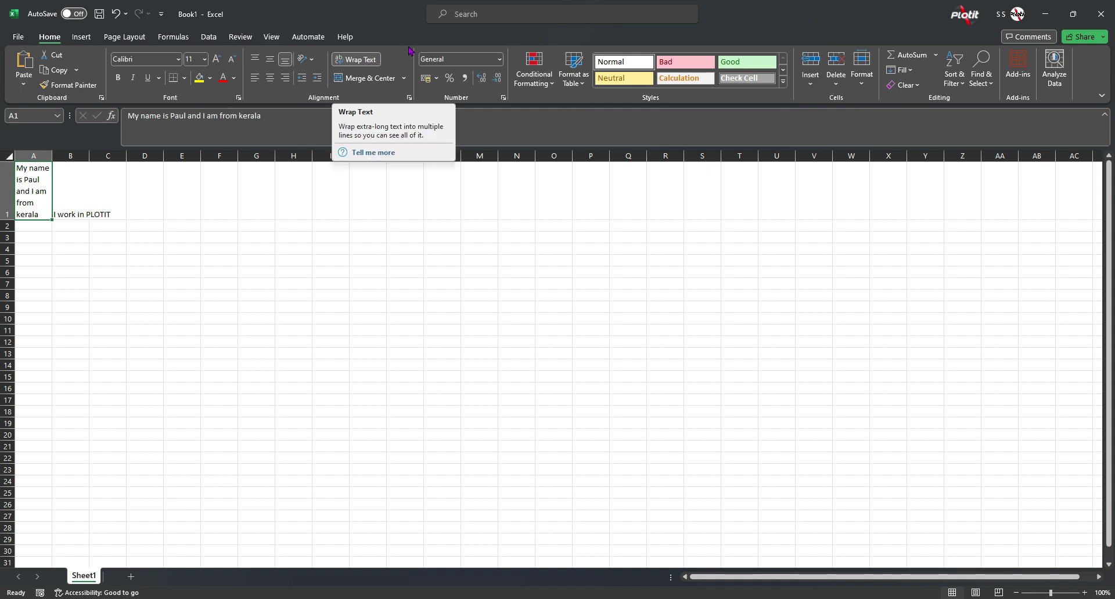
pyautogui.click(370, 63)
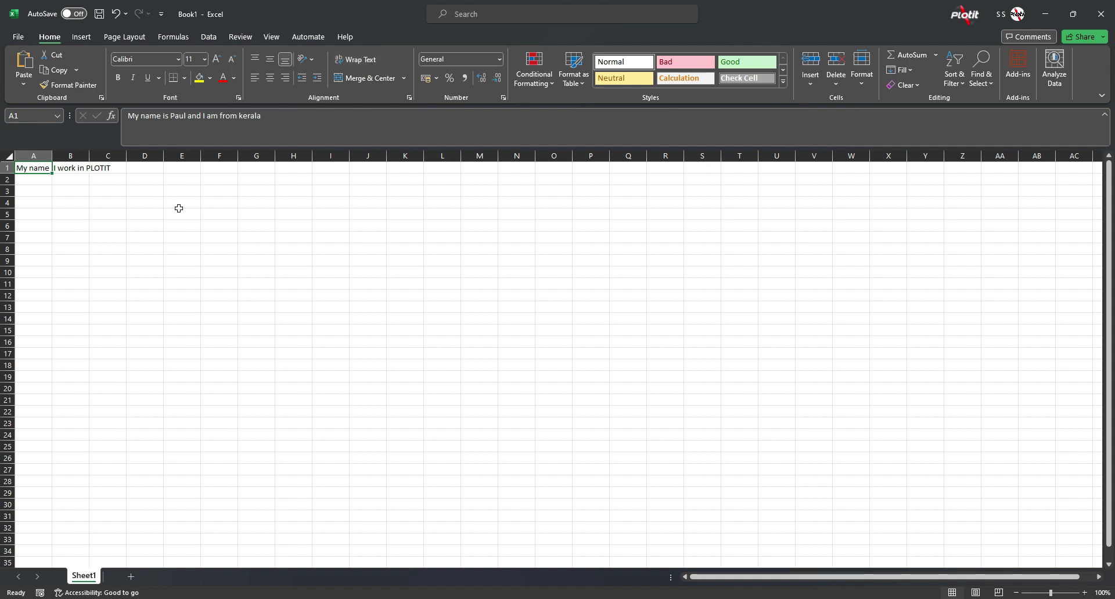
# Step: Close the merge options list and select cells A1 and B1 together
pyautogui.click(404, 78)
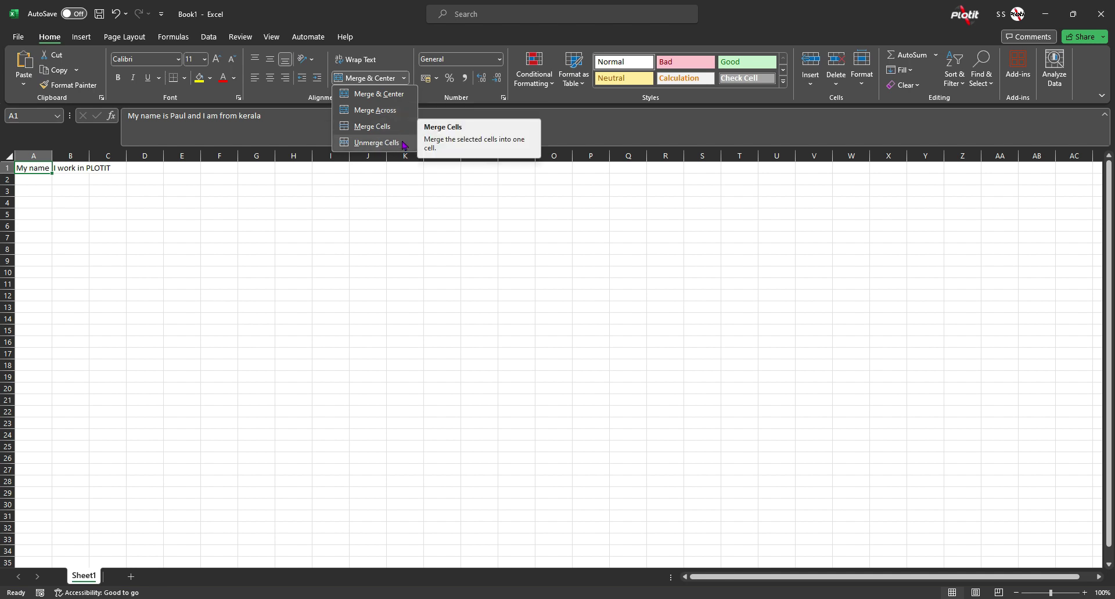
pyautogui.click(75, 186)
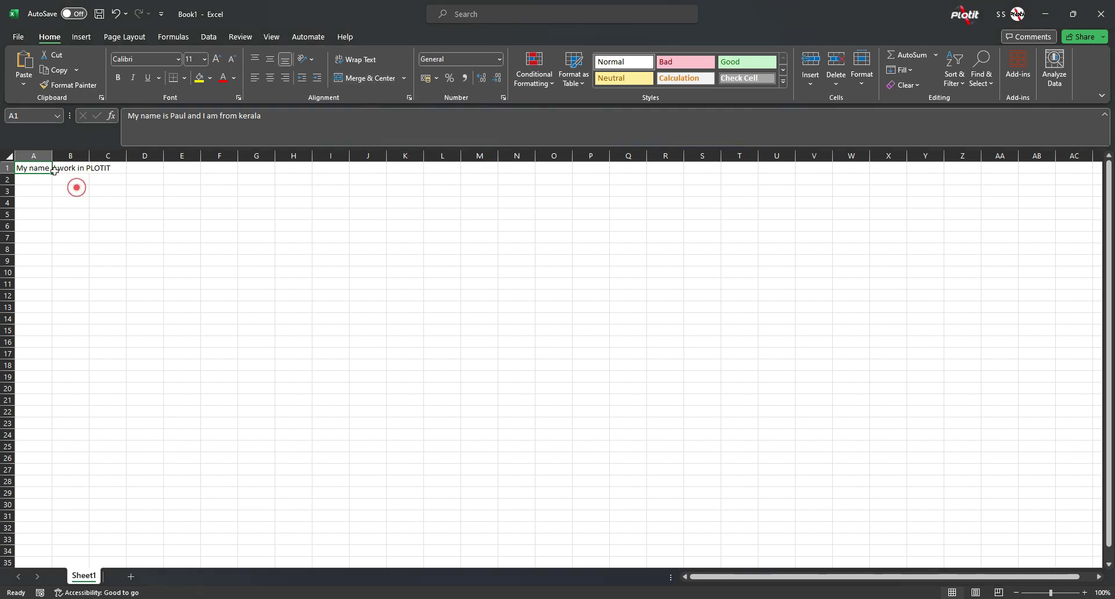
pyautogui.click(38, 171)
pyautogui.moveTo(48, 169); pyautogui.dragTo(70, 169)
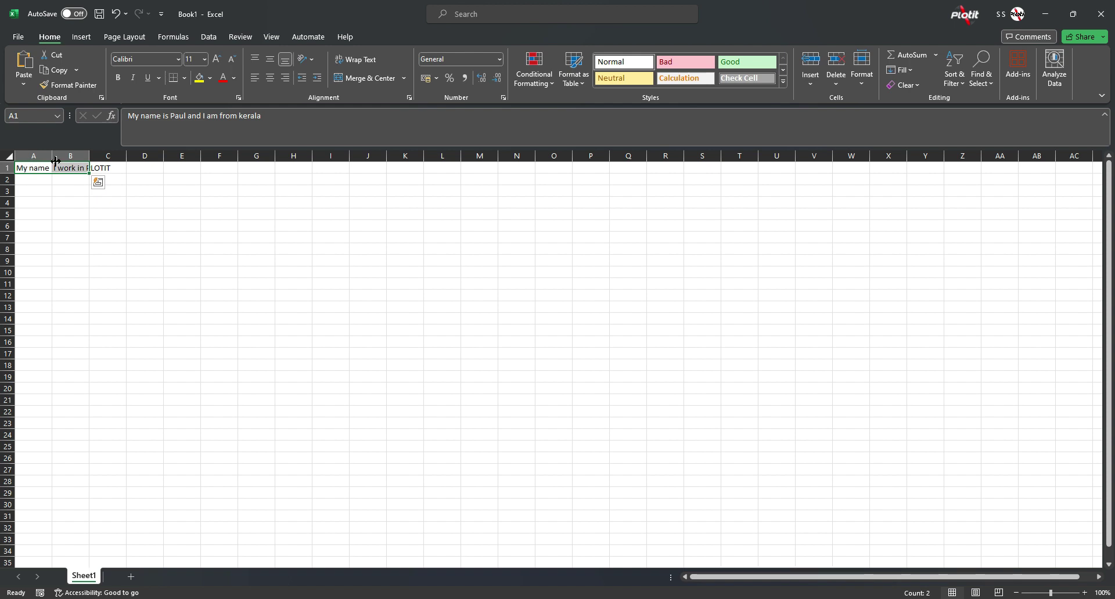
# Step: Merge and centre A1:B1, accepting that only A1's sentence is kept
pyautogui.click(375, 80)
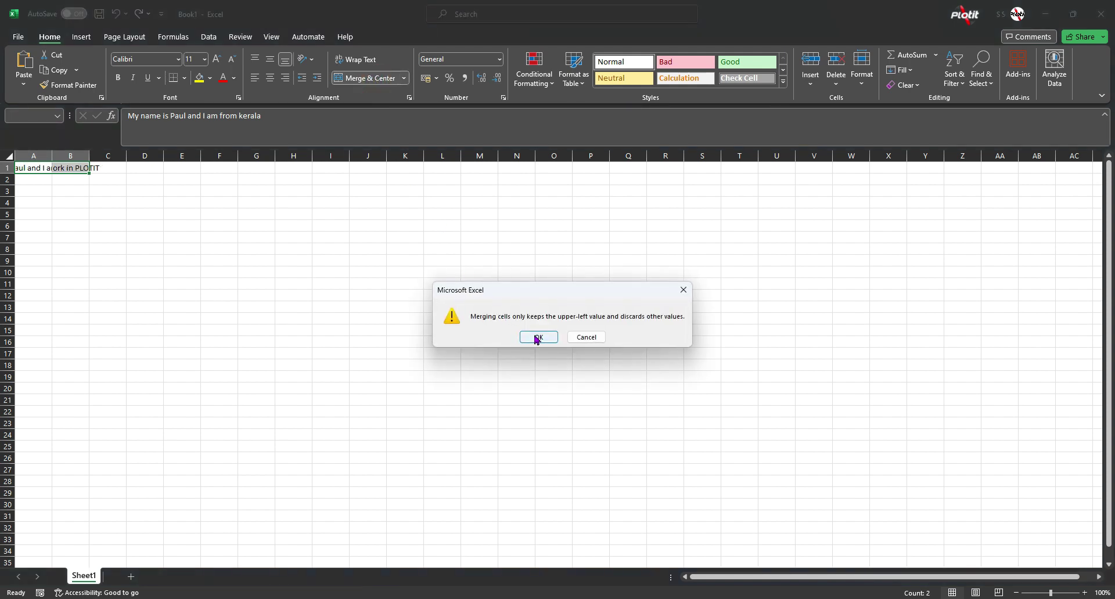
pyautogui.click(537, 338)
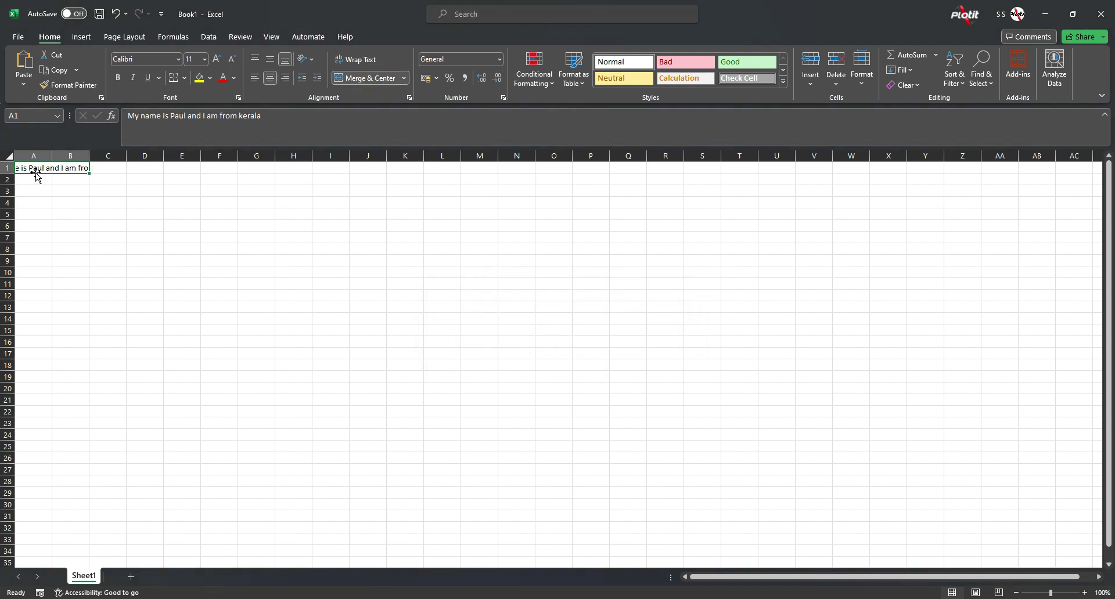
pyautogui.click(31, 168)
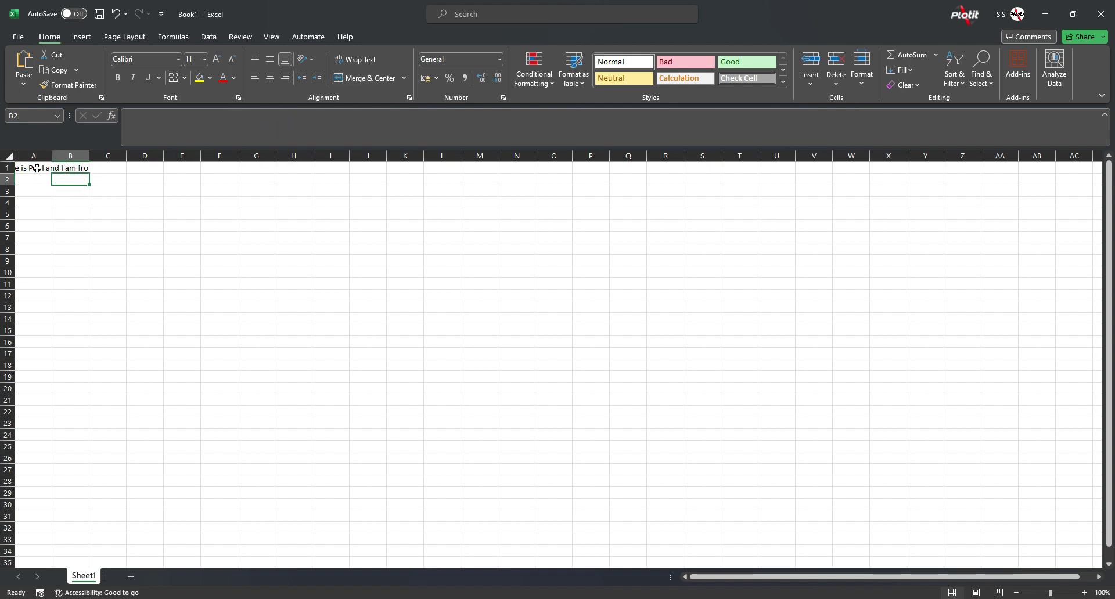
pyautogui.click(62, 169)
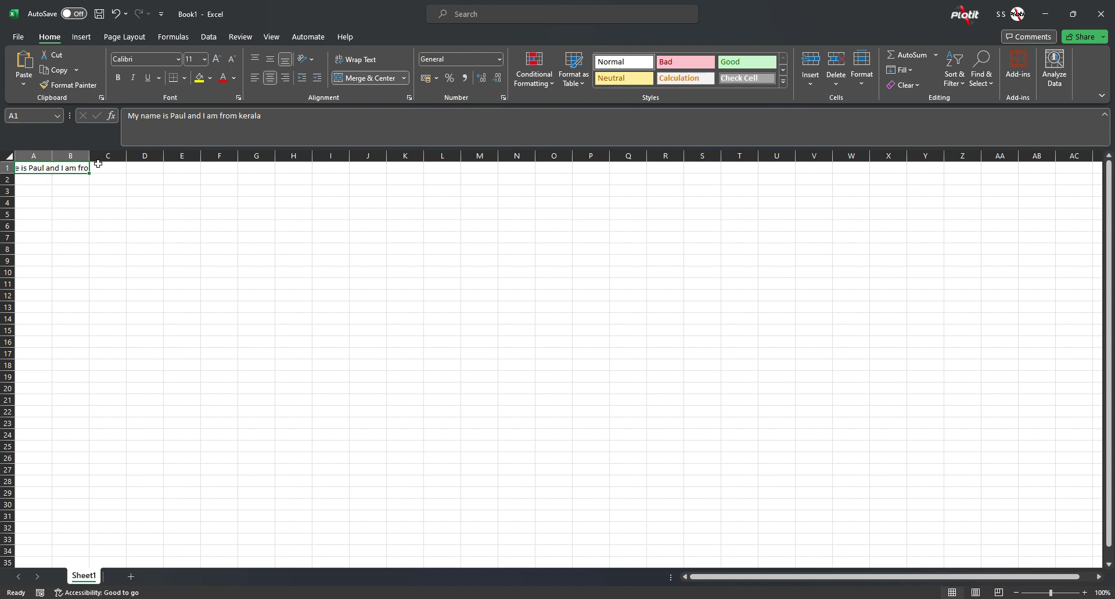
# Step: Widen column B so the merged sentence fits, then select C1 through H1
pyautogui.moveTo(91, 156); pyautogui.dragTo(207, 157)
pyautogui.click(132, 191)
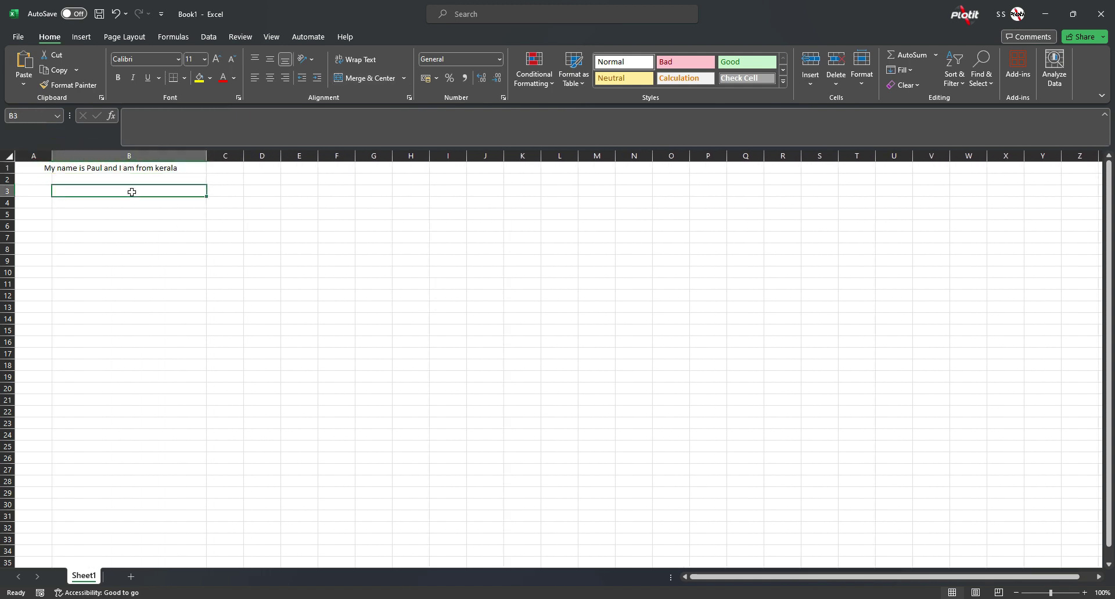
pyautogui.click(217, 168)
pyautogui.click(220, 178)
pyautogui.click(172, 169)
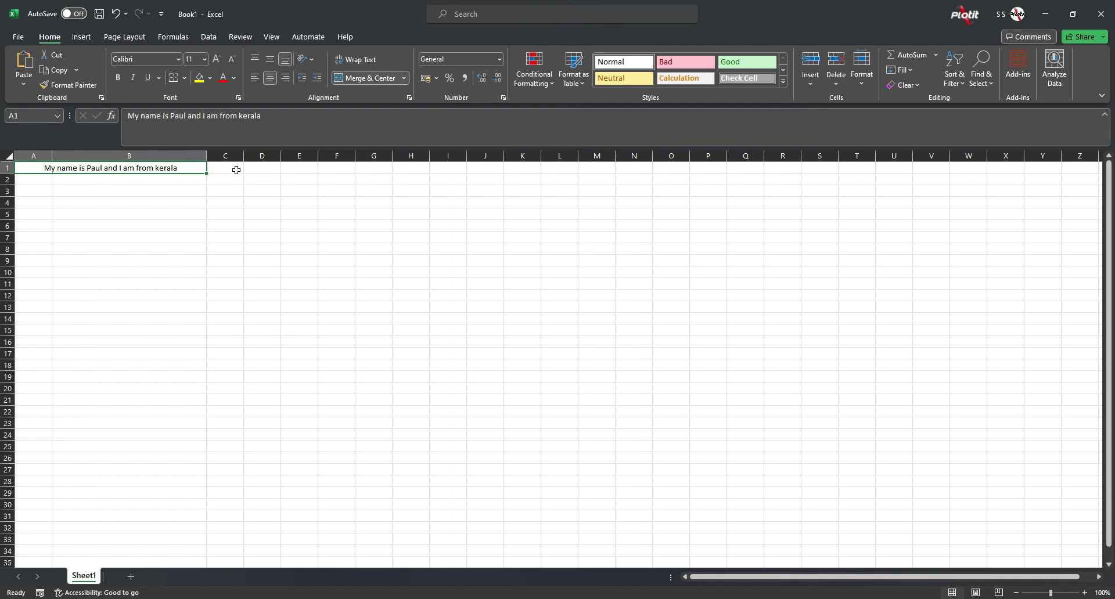
pyautogui.moveTo(236, 170)
pyautogui.mouseDown()
pyautogui.moveTo(418, 184)
pyautogui.moveTo(418, 170)
pyautogui.mouseUp()
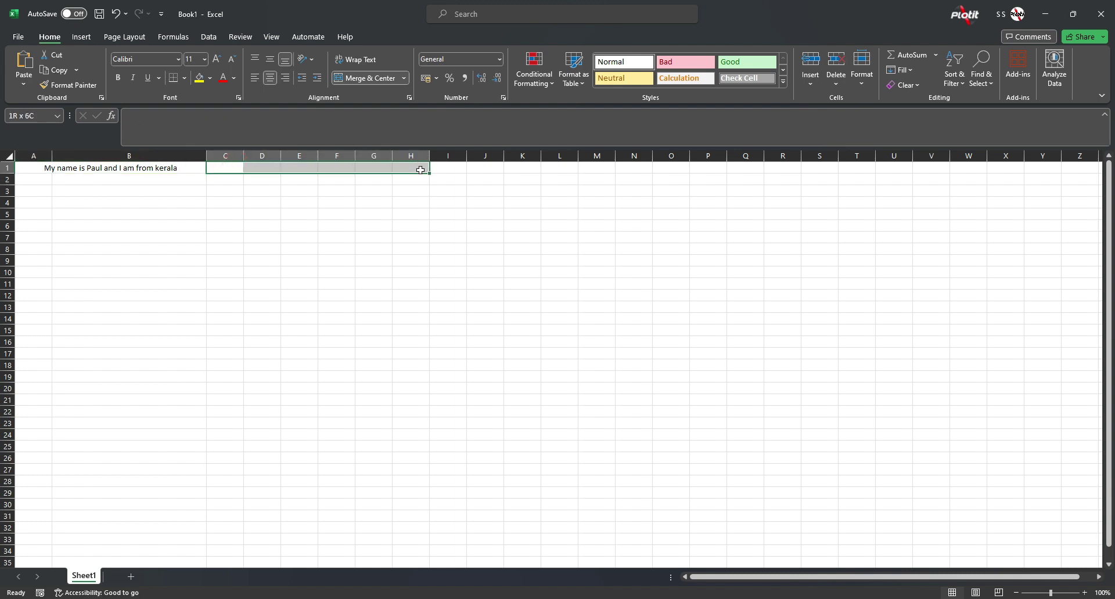
# Step: Merge and centre C1:H1, then C8:G8, each into a single cell
pyautogui.click(368, 82)
pyautogui.click(274, 168)
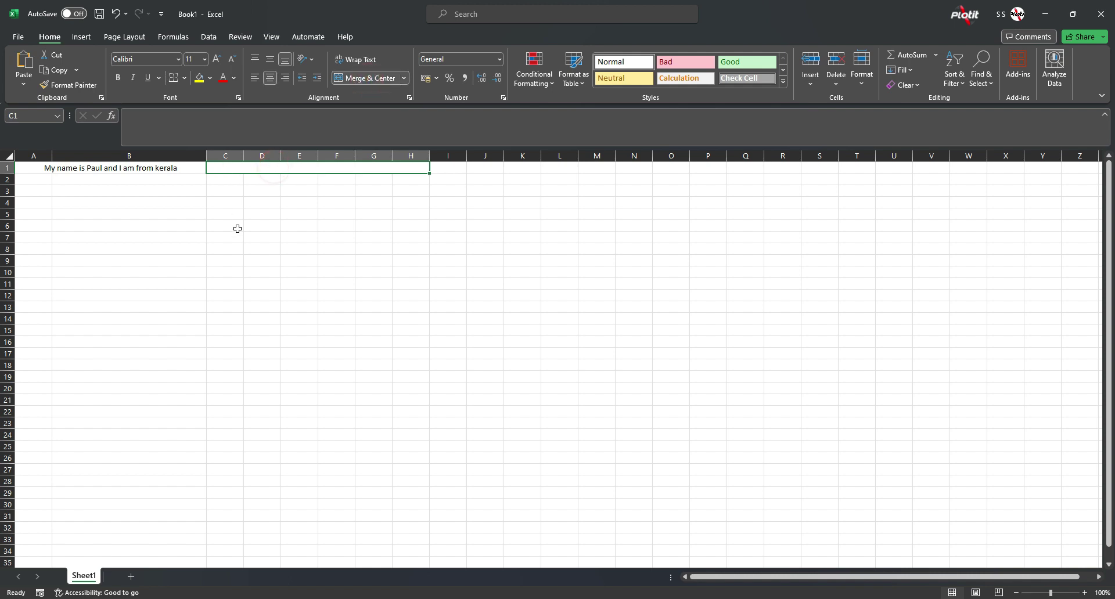
pyautogui.moveTo(238, 248); pyautogui.dragTo(382, 249)
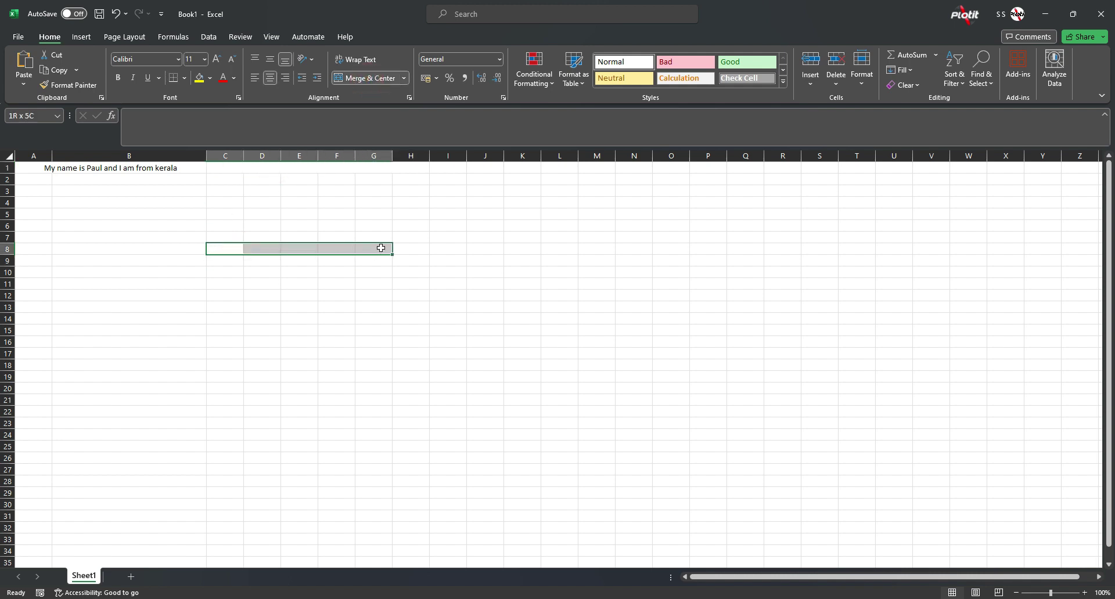
pyautogui.click(368, 78)
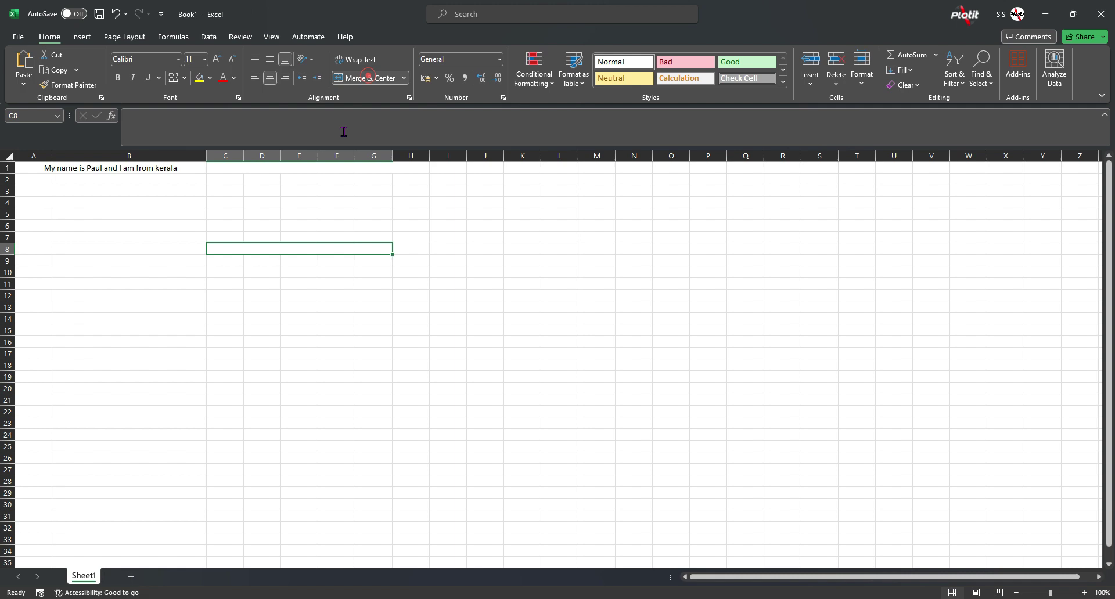
pyautogui.click(254, 251)
pyautogui.click(282, 236)
pyautogui.click(237, 245)
# Step: Select D6:F6 and merge and centre it into one cell
pyautogui.click(233, 226)
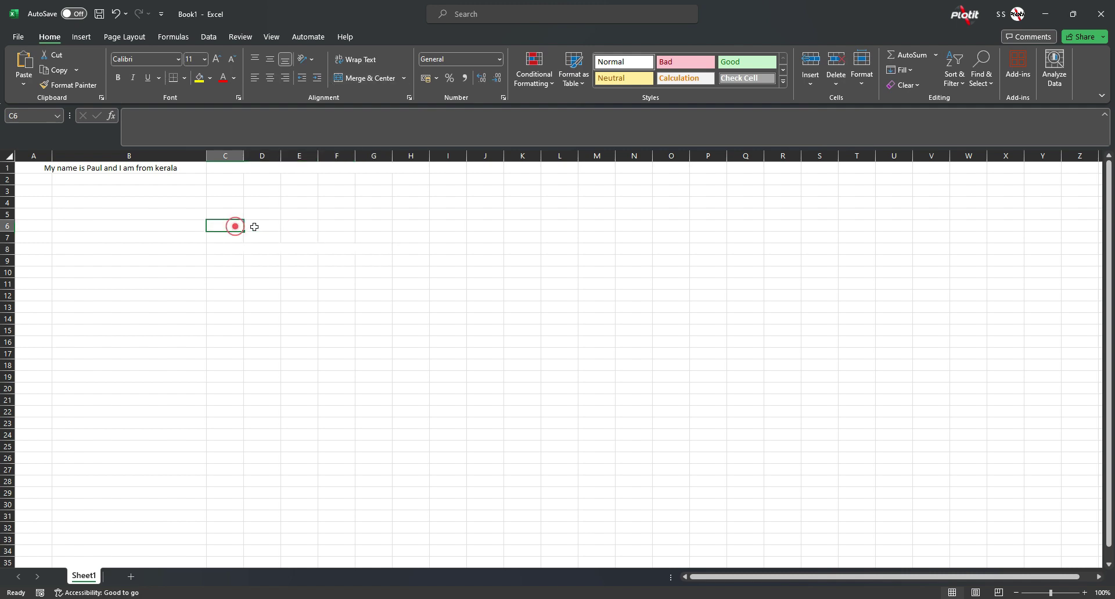
pyautogui.click(254, 226)
pyautogui.click(284, 226)
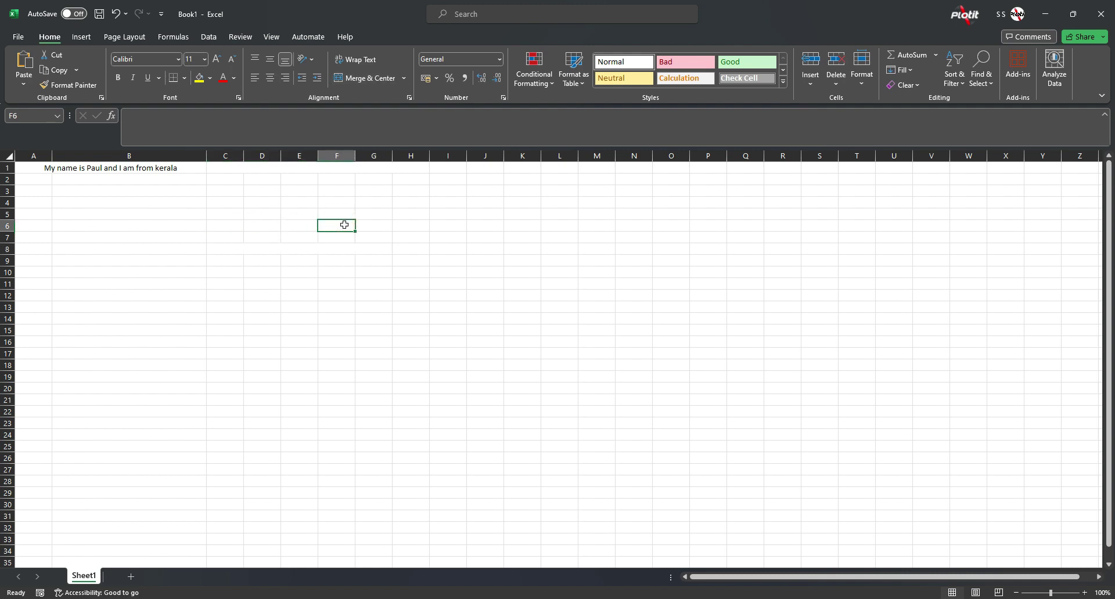
pyautogui.moveTo(343, 226); pyautogui.dragTo(280, 229)
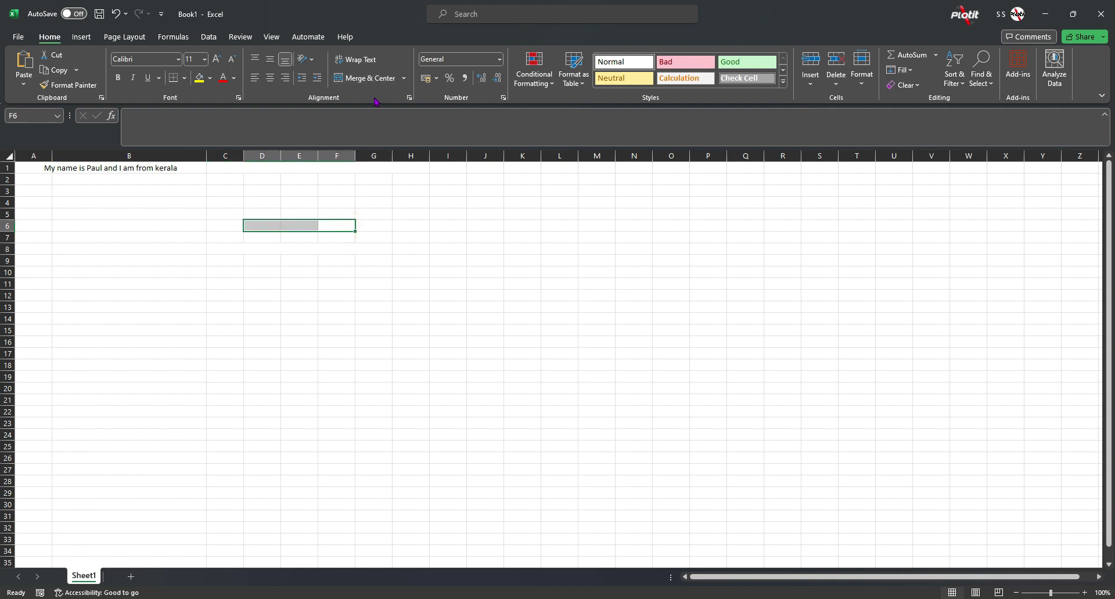
pyautogui.click(375, 79)
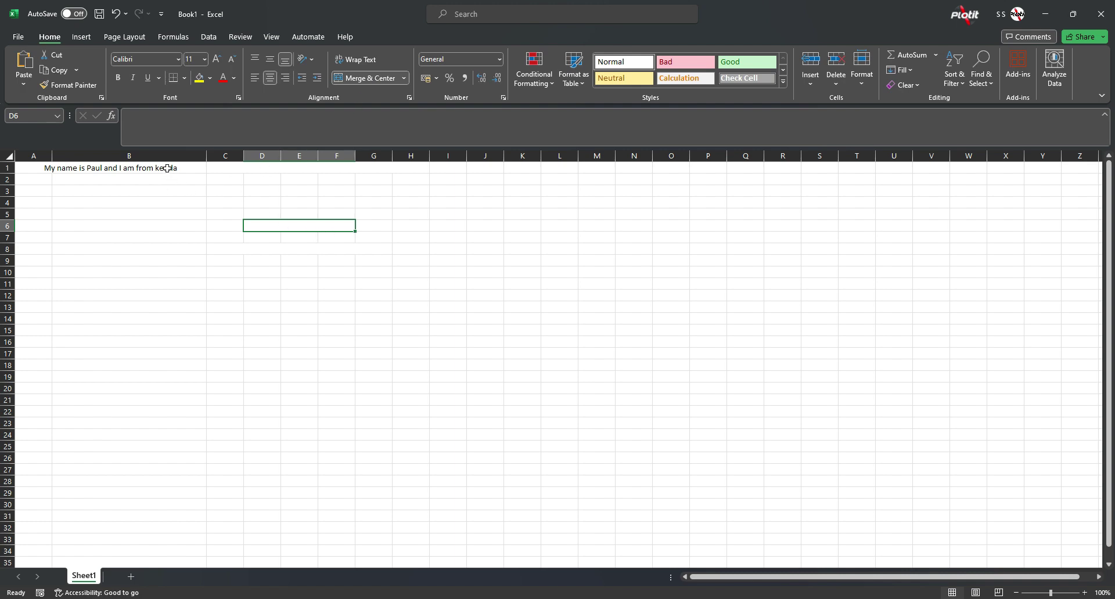
# Step: Apply All Borders to the range A1:H12
pyautogui.moveTo(167, 168); pyautogui.dragTo(427, 297)
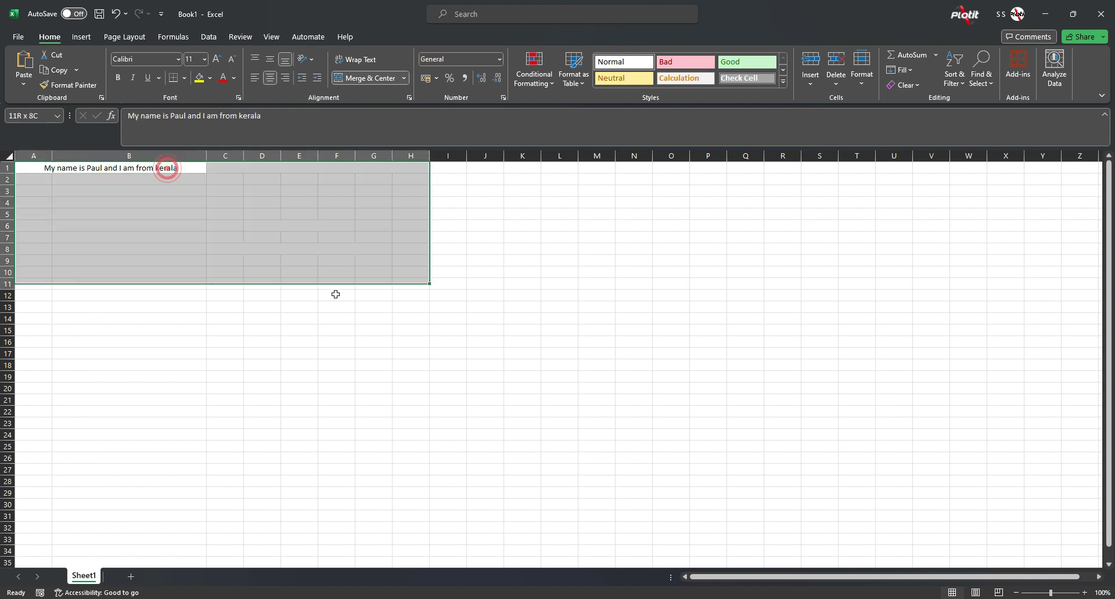
pyautogui.click(185, 78)
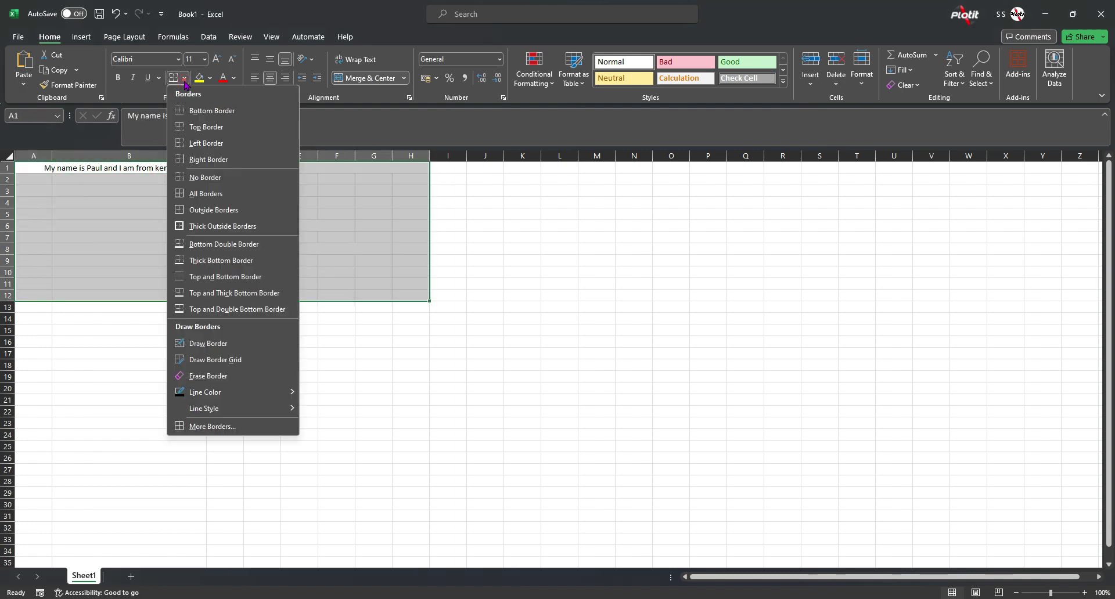
pyautogui.click(197, 194)
pyautogui.click(327, 333)
# Step: Check the merged D6:F6, C8:G8 and A1:B1 cells and cells C4 to F4
pyautogui.click(290, 225)
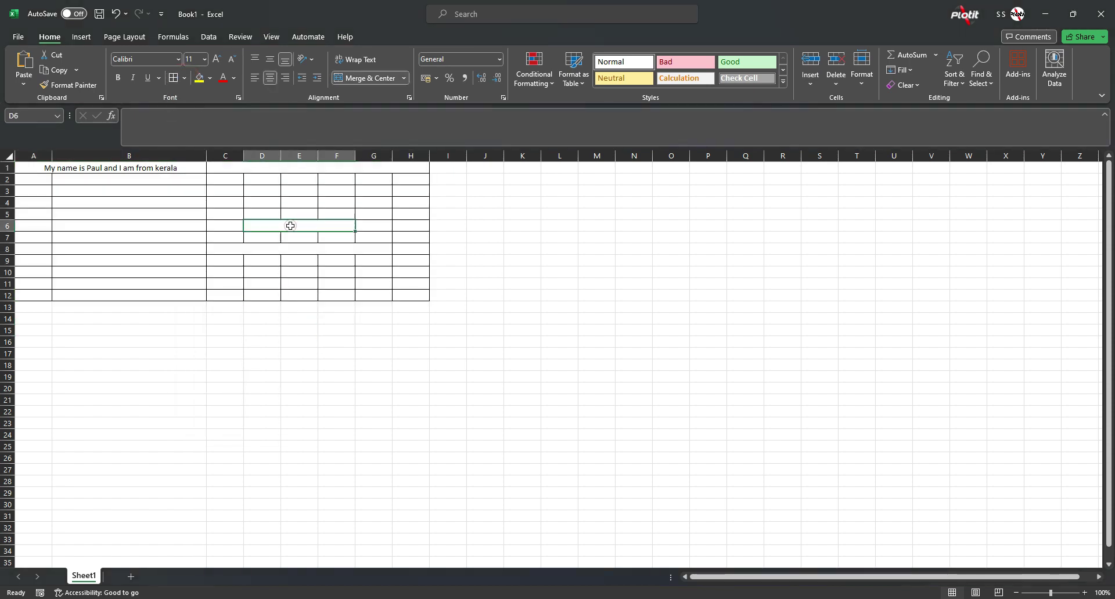
pyautogui.click(290, 225)
pyautogui.click(294, 250)
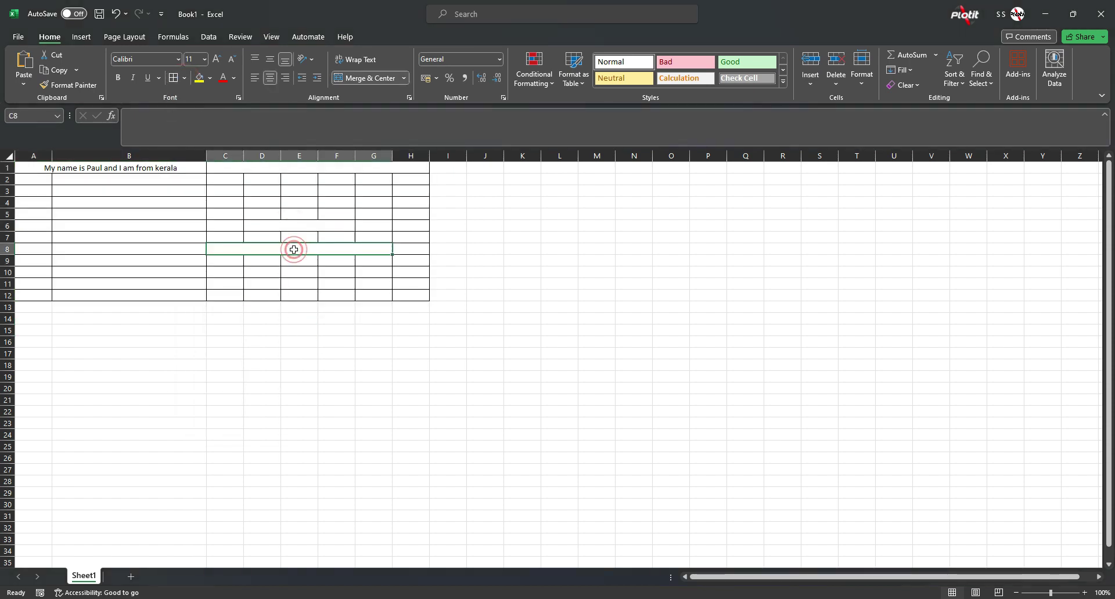
pyautogui.click(146, 170)
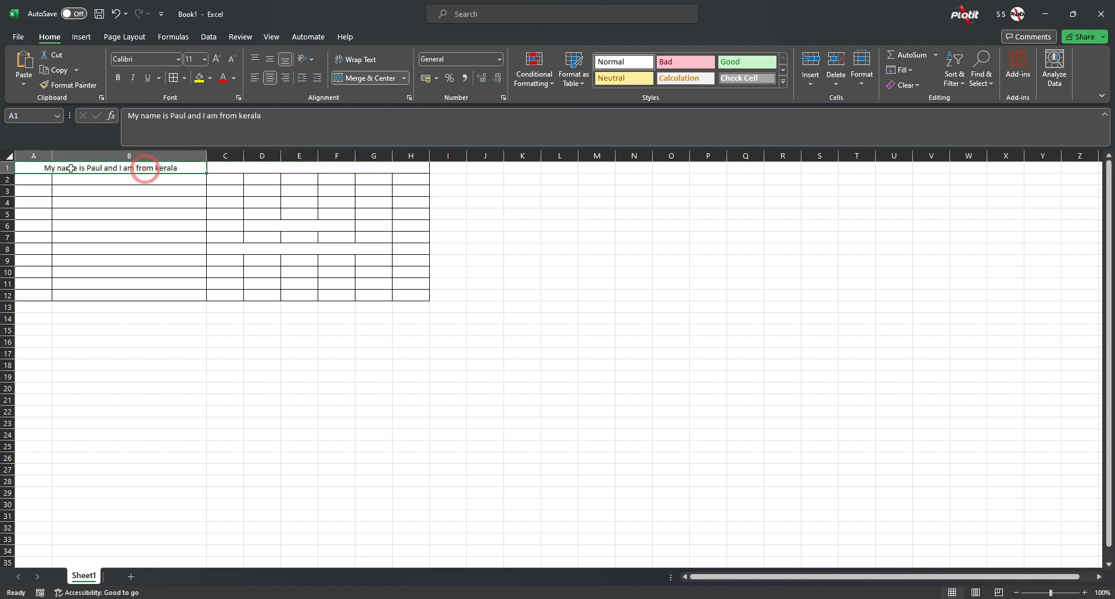
pyautogui.click(230, 208)
pyautogui.click(262, 205)
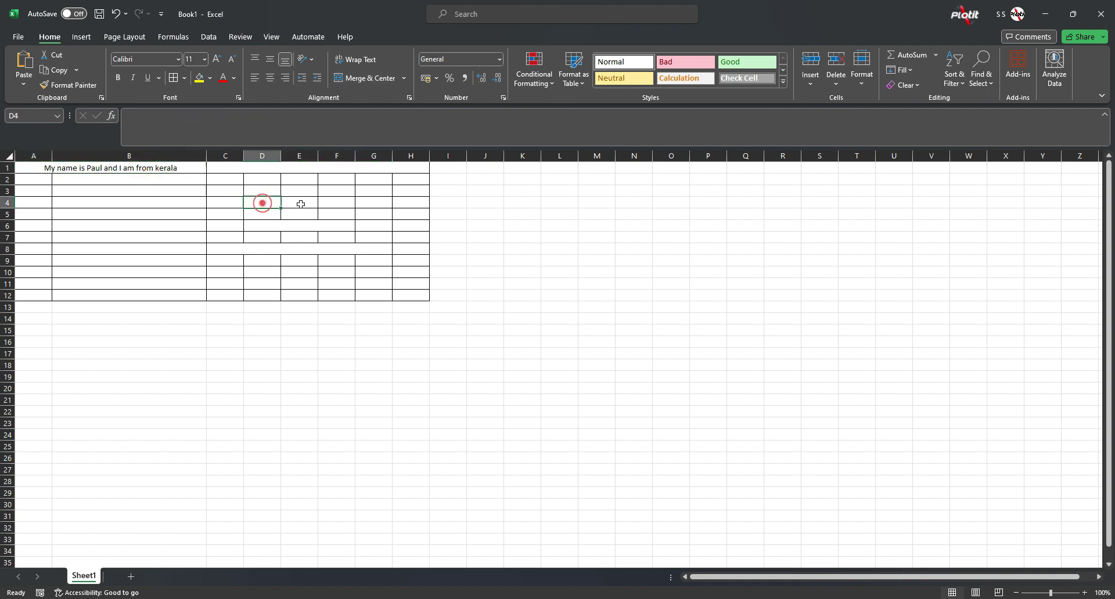
pyautogui.click(299, 205)
pyautogui.click(328, 205)
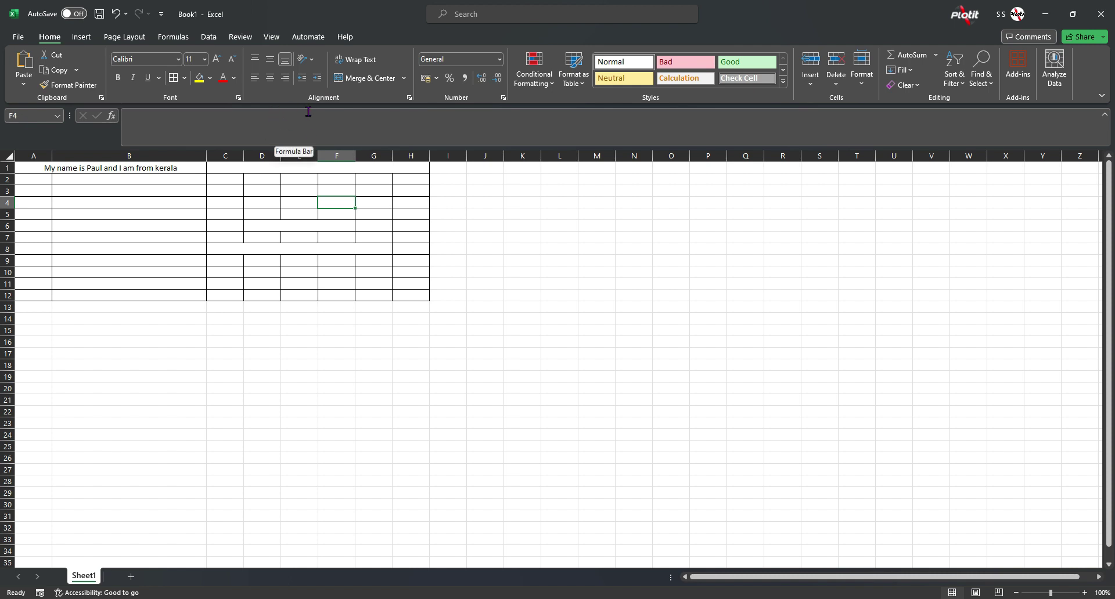
pyautogui.moveTo(392, 218); pyautogui.dragTo(442, 107)
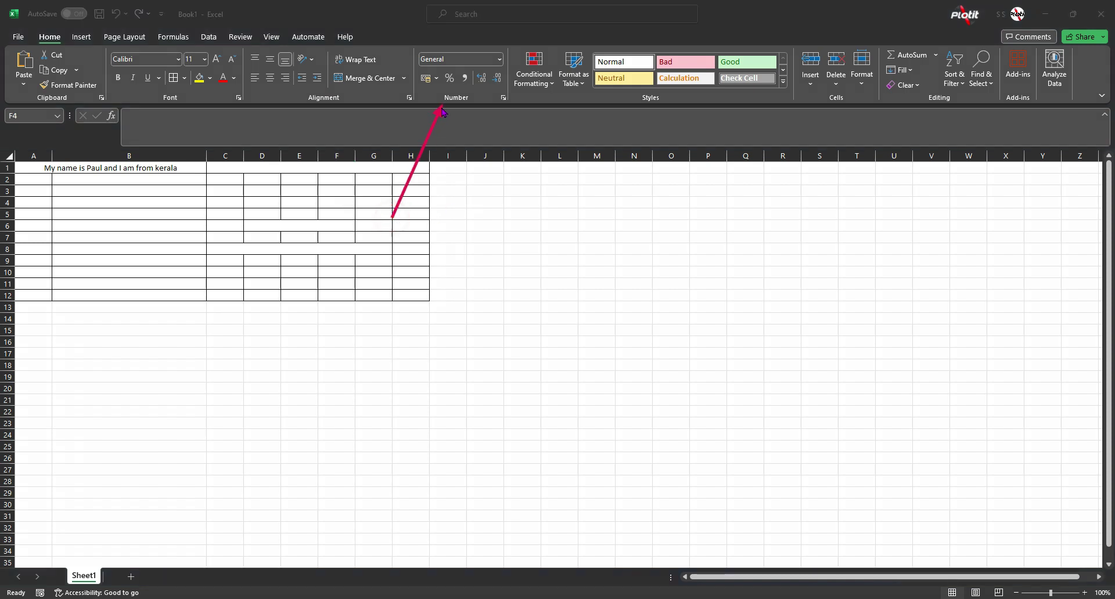